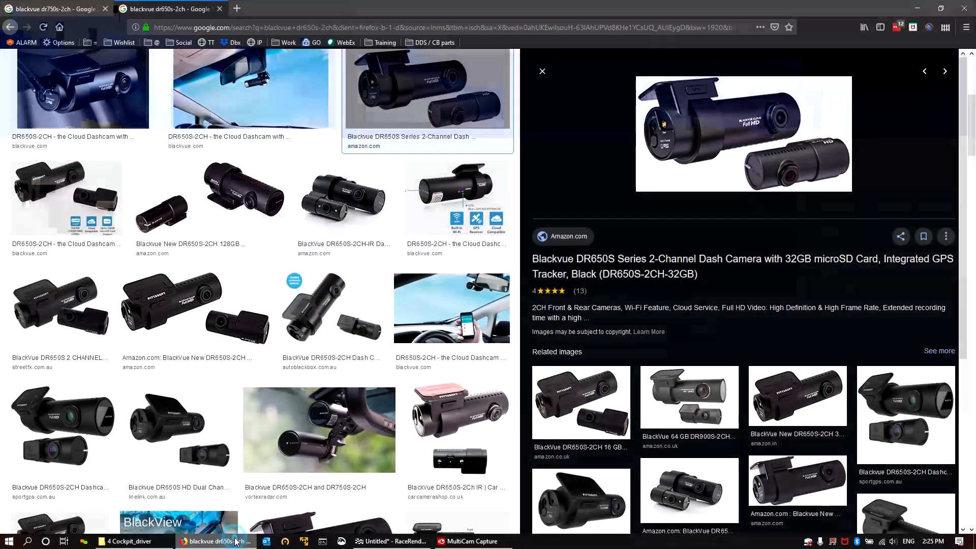
Switch to the Firefox image searches and compare the BlackVue DR650S-2CH and DR750S-2CH dashcams, including The Dashcam Store's DR750S-2CH picture.
{"action": "left_click", "coordinate": [238, 541]}
{"action": "left_click", "coordinate": [41, 8]}
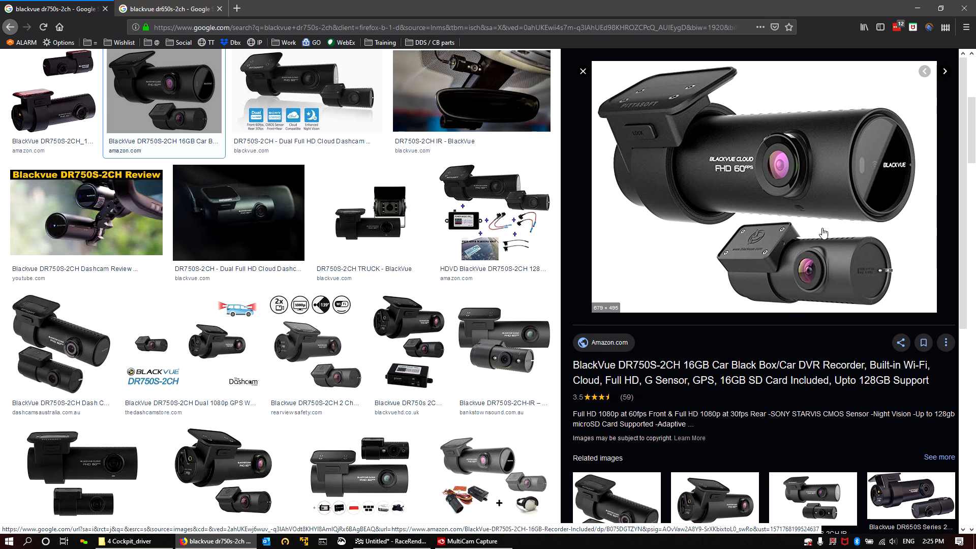
{"action": "left_click", "coordinate": [178, 10]}
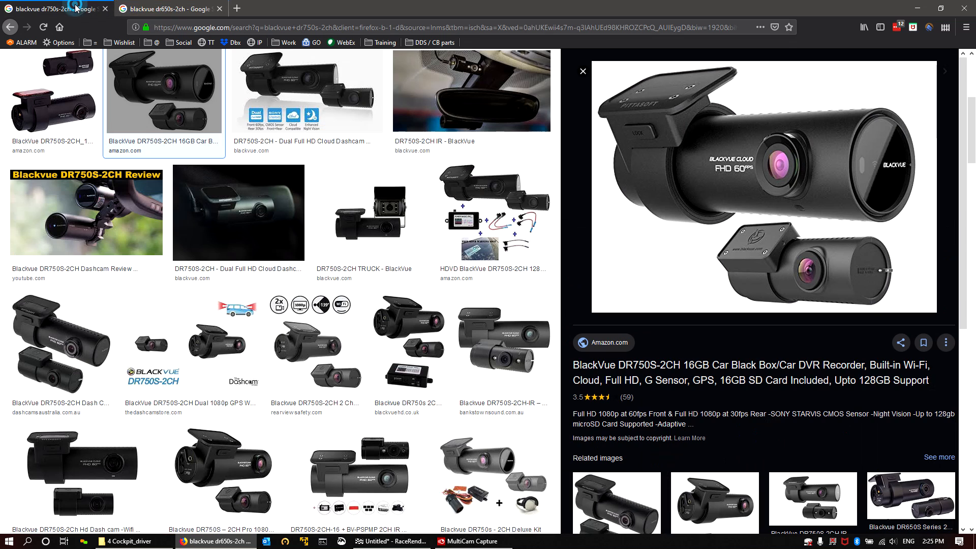
{"action": "left_click", "coordinate": [76, 9]}
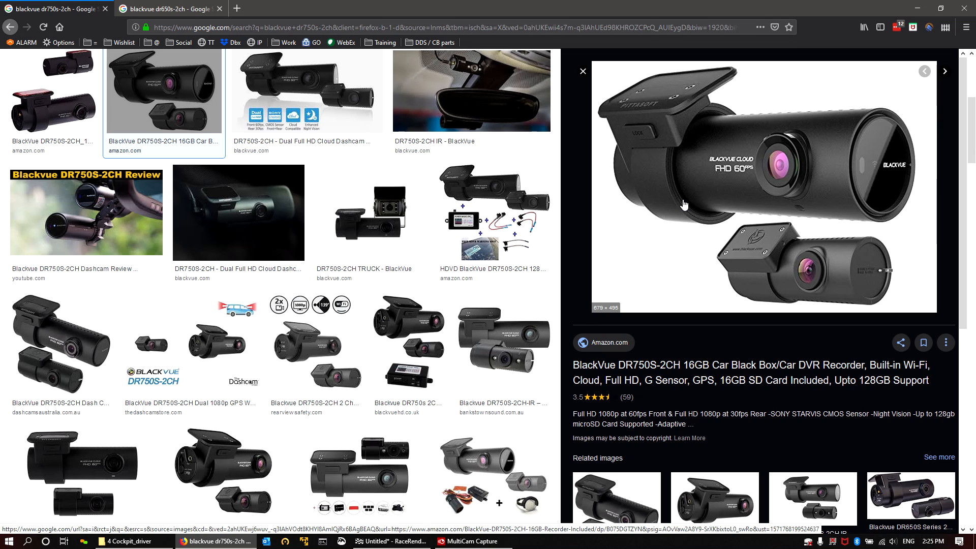
{"action": "left_click", "coordinate": [151, 374]}
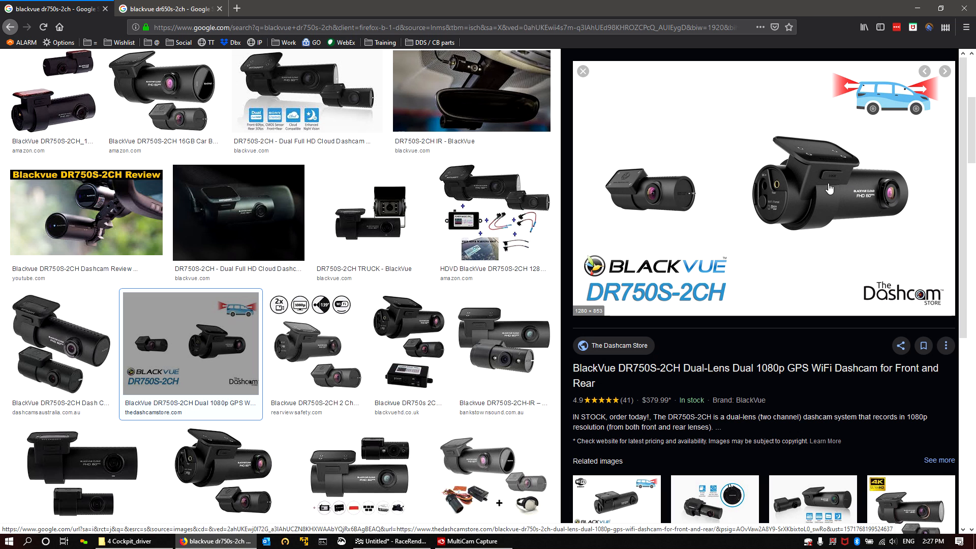
Examine the DR650S-2CH image results against the DR750S-2CH picture, and minimize the browser.
{"action": "left_click", "coordinate": [186, 11]}
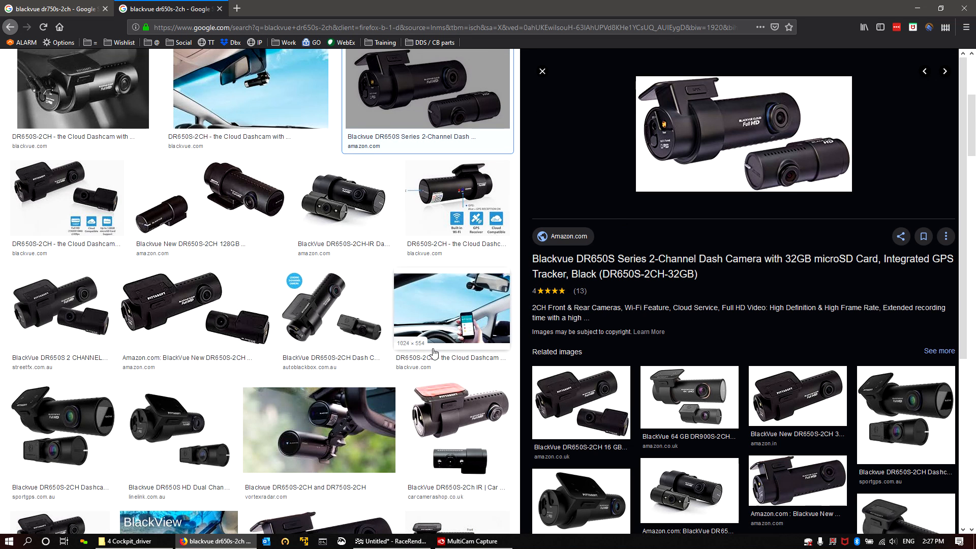
{"action": "scroll", "coordinate": [410, 353], "scroll_direction": "down", "scroll_amount": 8}
{"action": "scroll", "coordinate": [405, 385], "scroll_direction": "up", "scroll_amount": 10}
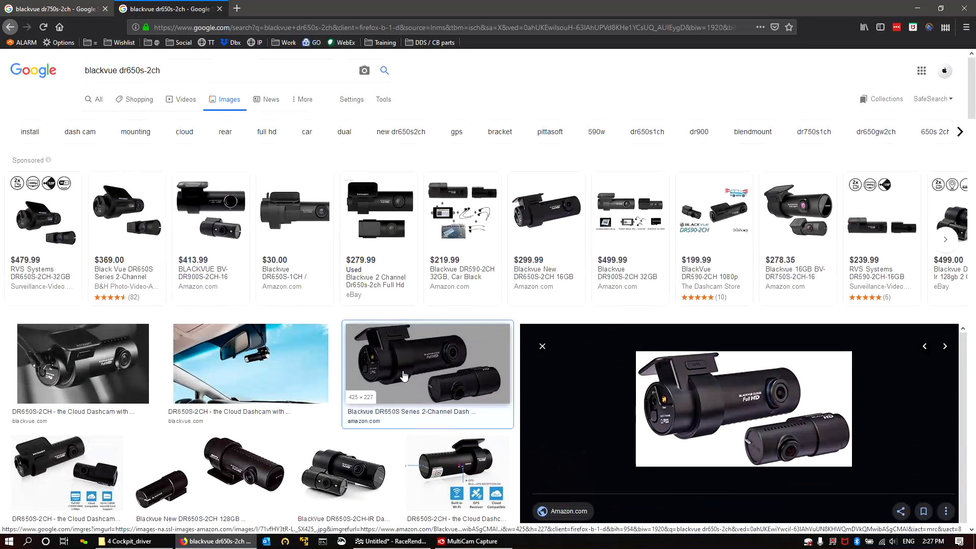
{"action": "scroll", "coordinate": [404, 375], "scroll_direction": "down", "scroll_amount": 6}
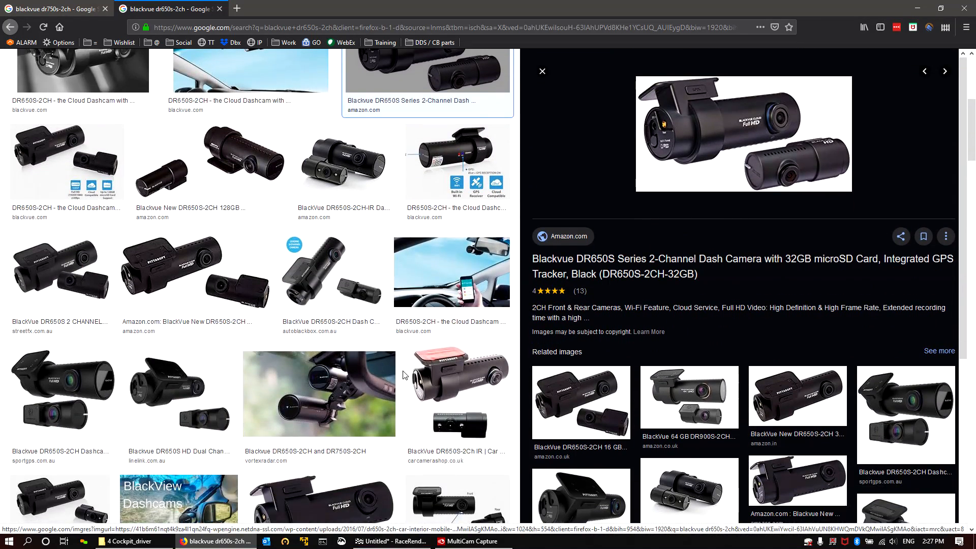
{"action": "scroll", "coordinate": [405, 375], "scroll_direction": "up", "scroll_amount": 1}
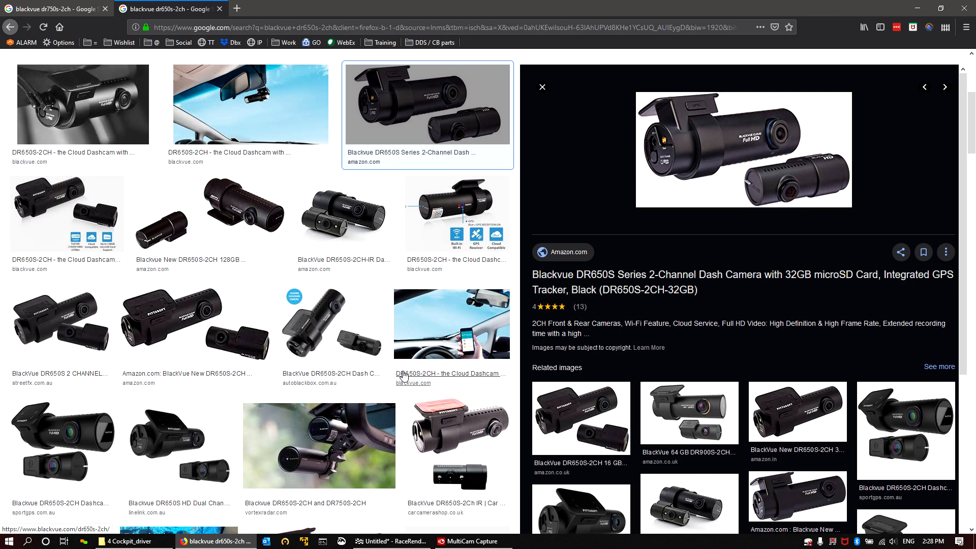
{"action": "scroll", "coordinate": [715, 303], "scroll_direction": "up", "scroll_amount": 3}
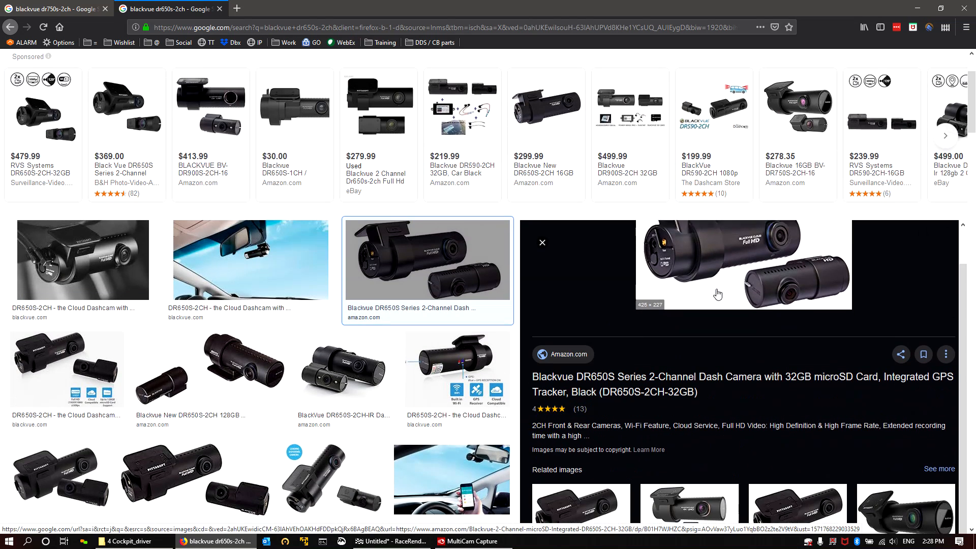
{"action": "left_click", "coordinate": [50, 9]}
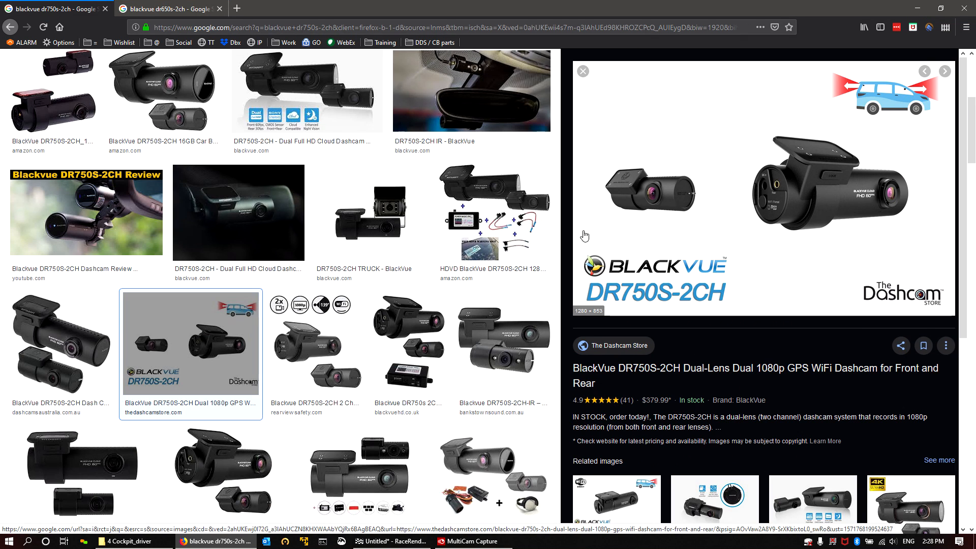
{"action": "left_click", "coordinate": [917, 8]}
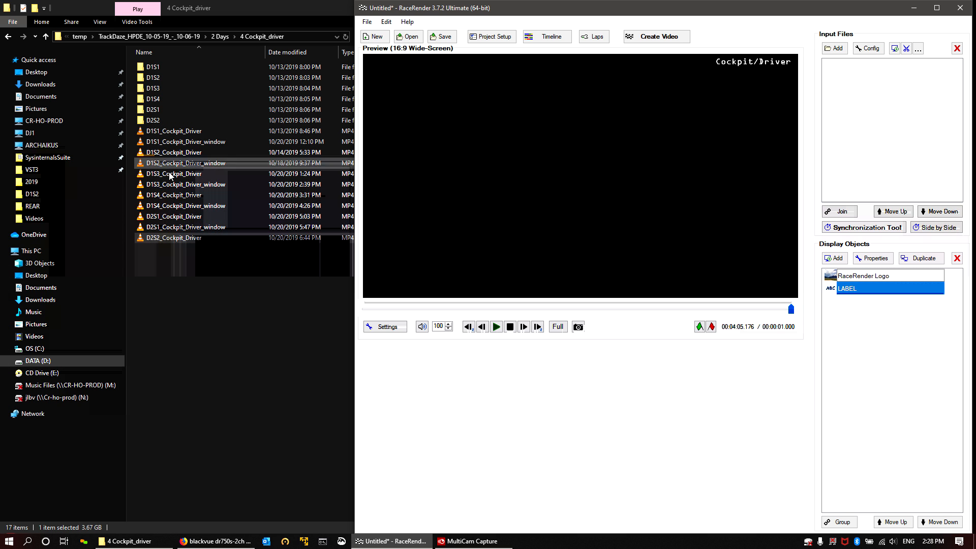
Locate the D2S2 source folder and the D2S2_Cockpit_Driver video in the 4 Cockpit_driver folder.
{"action": "left_click", "coordinate": [185, 120]}
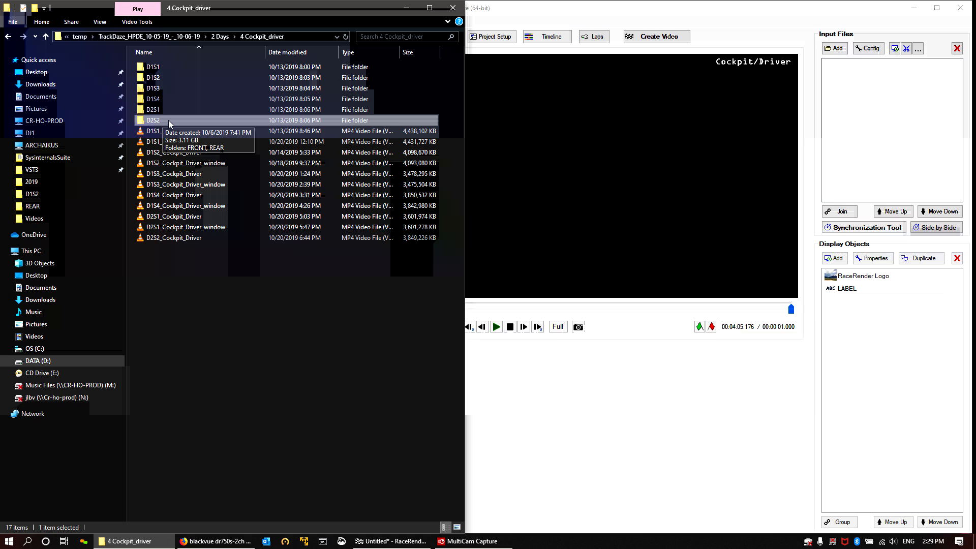
{"action": "left_click", "coordinate": [159, 241]}
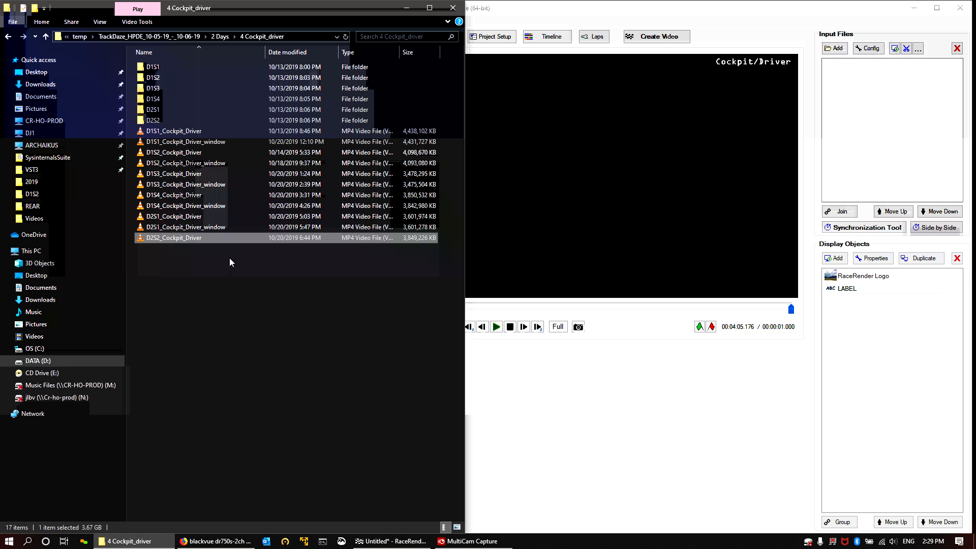
{"action": "left_click", "coordinate": [155, 121]}
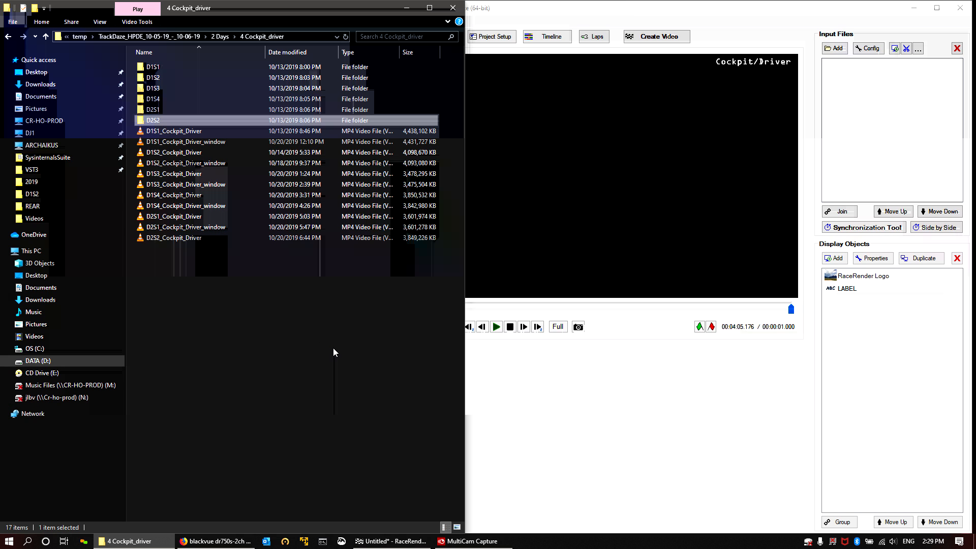
Switch to RaceRender and change the LABEL display object's text to "Window/Driver".
{"action": "left_click", "coordinate": [619, 10]}
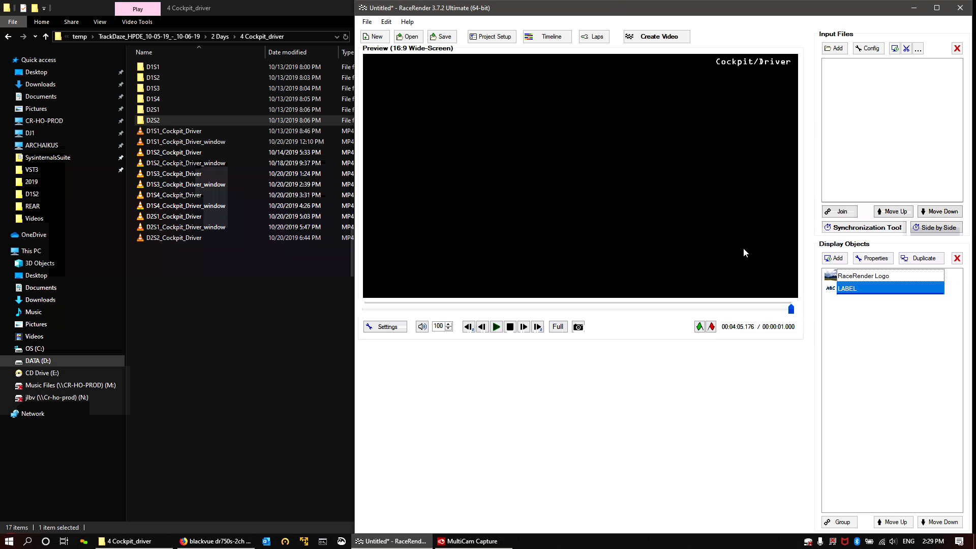
{"action": "double_click", "coordinate": [846, 289]}
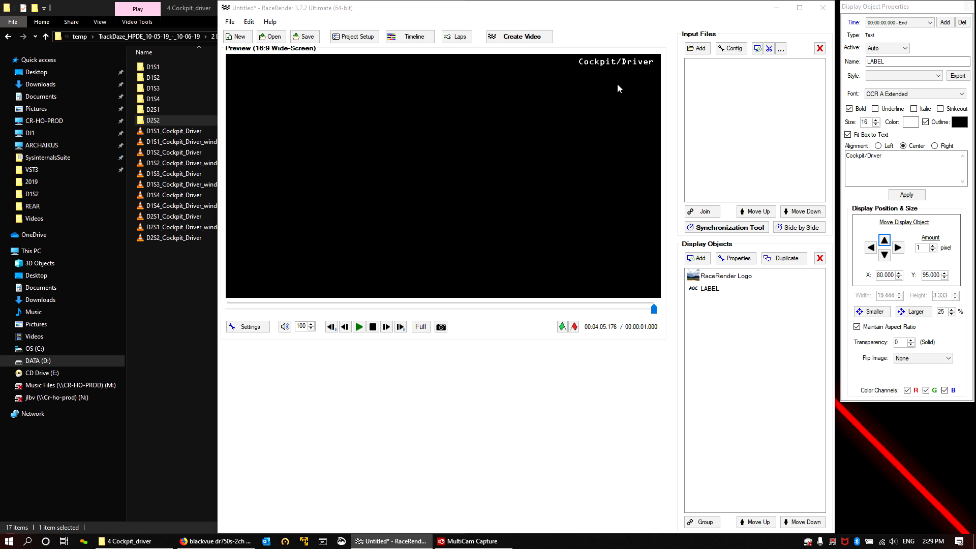
{"action": "left_click", "coordinate": [867, 155]}
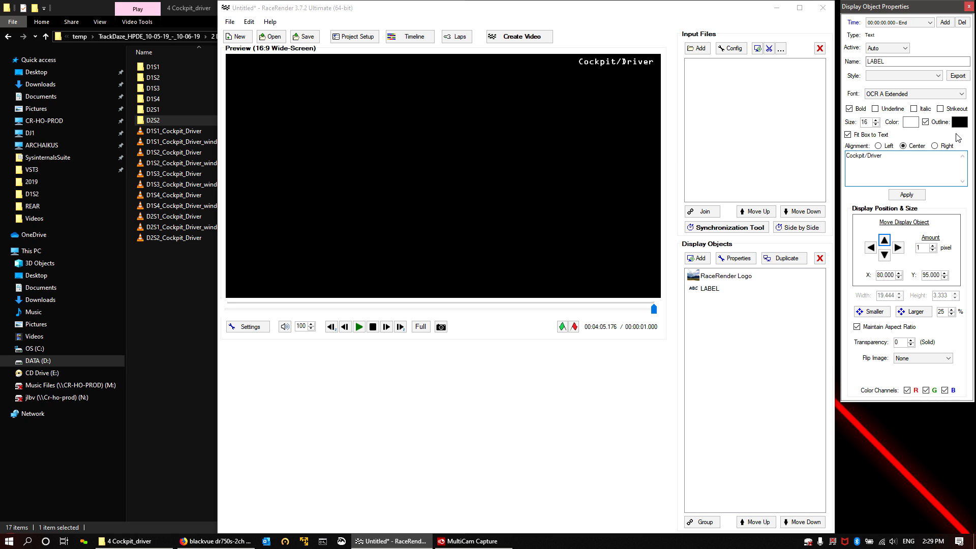
{"action": "key", "text": "BackSpace"}
{"action": "key", "text": "BackSpace"}
{"action": "key", "text": "BackSpace"}
{"action": "key", "text": "BackSpace"}
{"action": "key", "text": "BackSpace"}
{"action": "key", "text": "BackSpace"}
{"action": "type", "text": "Window"}
{"action": "left_click", "coordinate": [912, 193]}
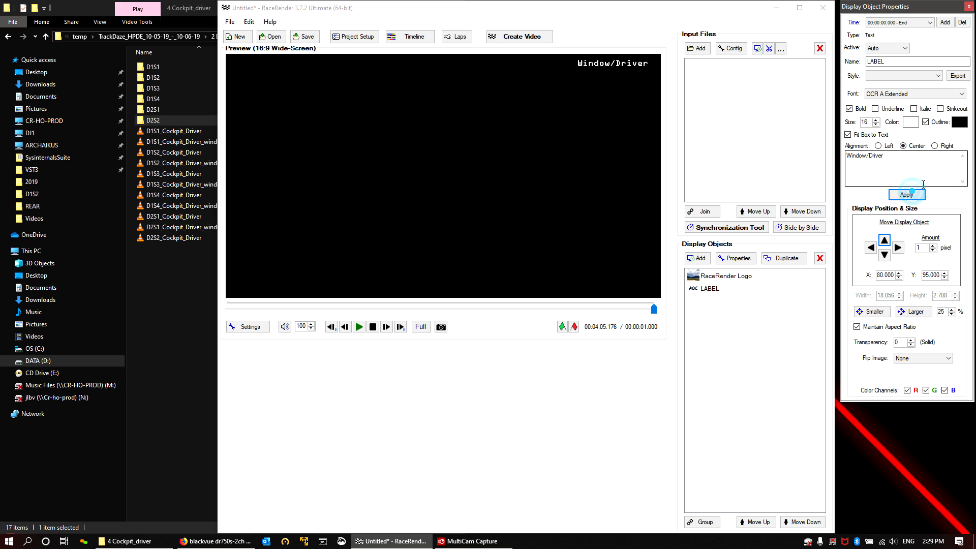
{"action": "left_click", "coordinate": [969, 6]}
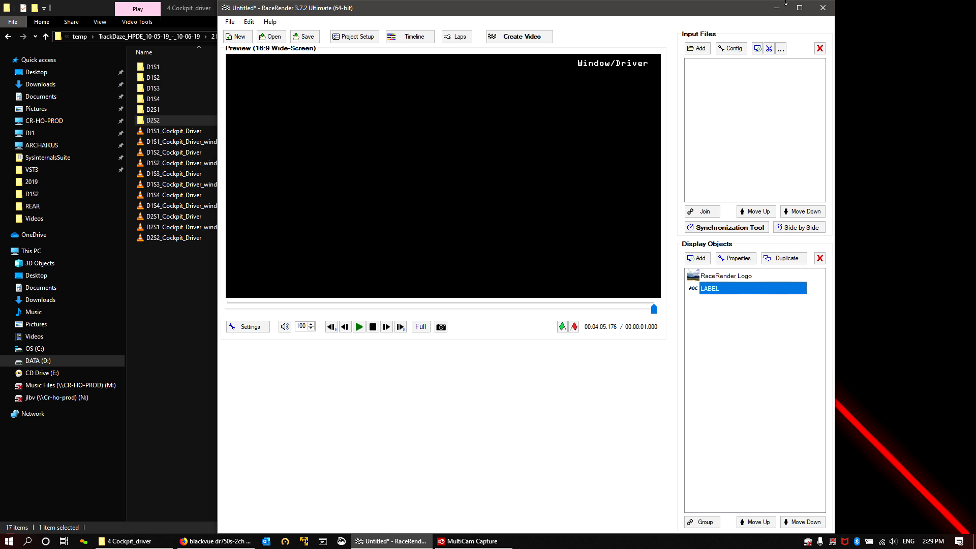
Maximize the project window and add all video clips from the D2S2 REAR folder as input files.
{"action": "left_click", "coordinate": [808, 9]}
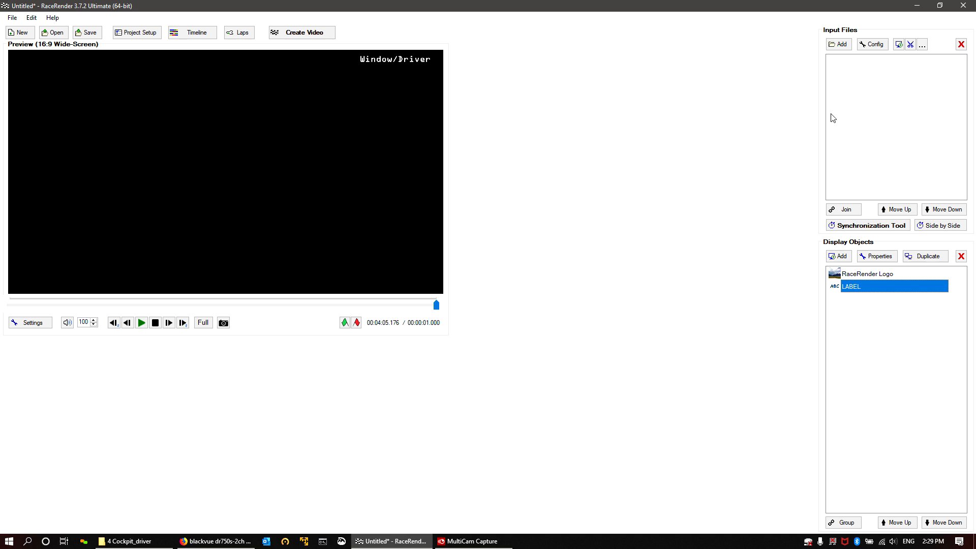
{"action": "left_click", "coordinate": [841, 45]}
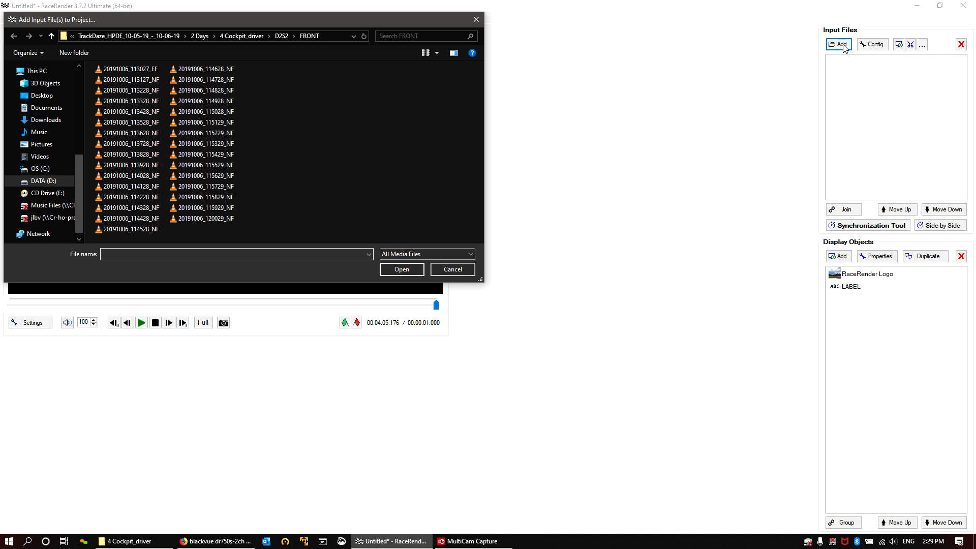
{"action": "left_click", "coordinate": [282, 36]}
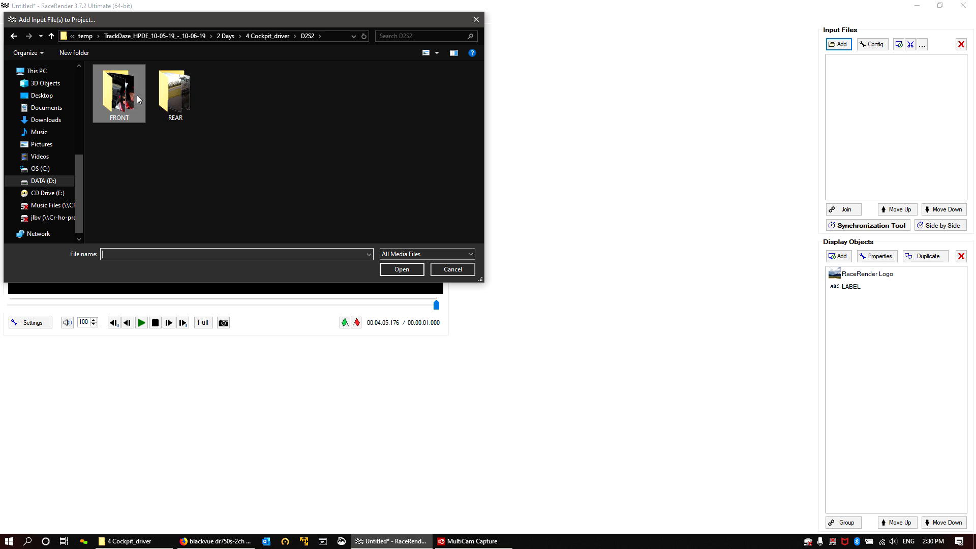
{"action": "left_click", "coordinate": [181, 89]}
{"action": "double_click", "coordinate": [181, 89]}
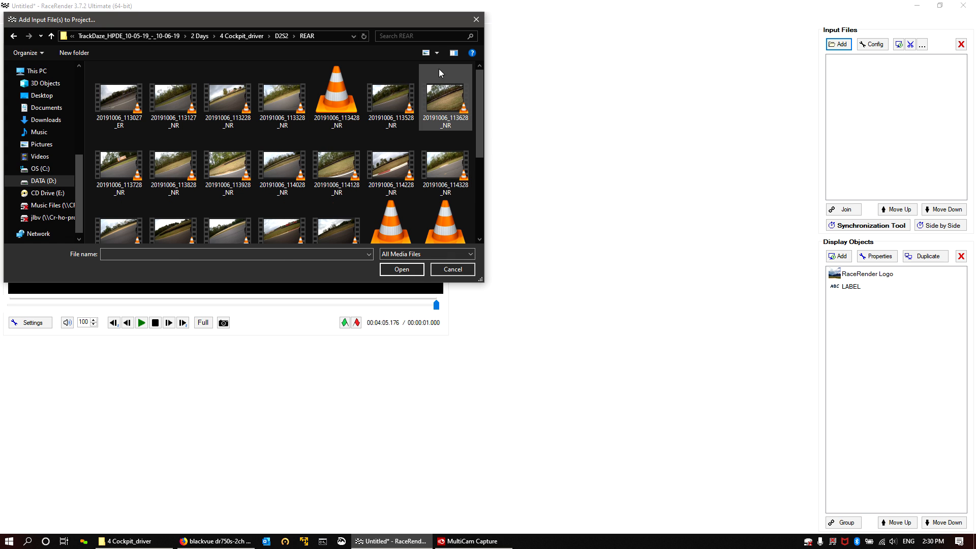
{"action": "left_click", "coordinate": [425, 53]}
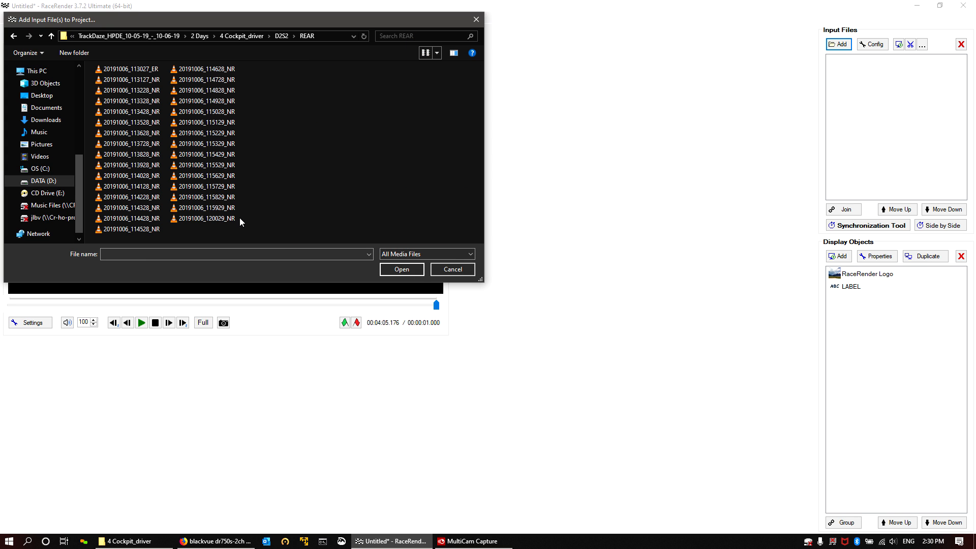
{"action": "left_click_drag", "start_coordinate": [296, 241], "coordinate": [118, 74]}
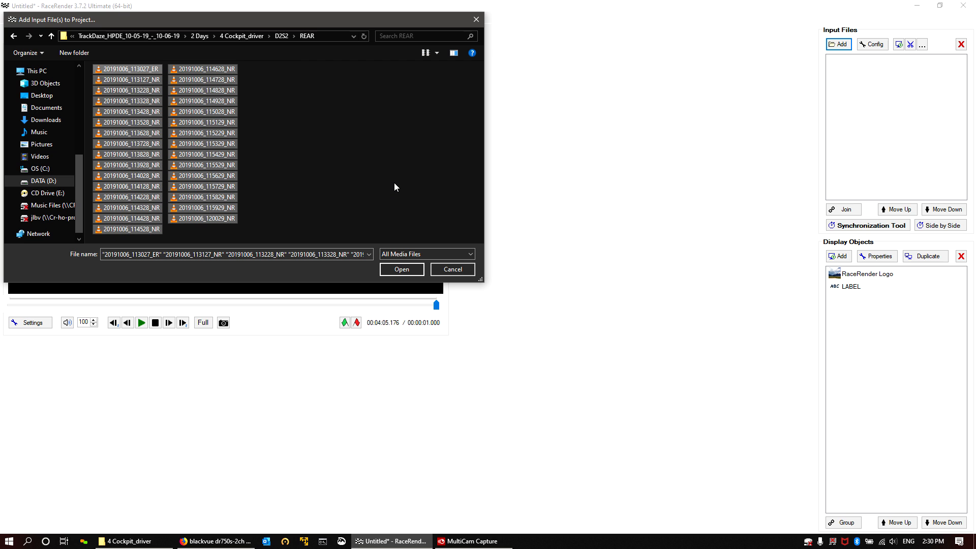
{"action": "left_click", "coordinate": [405, 272]}
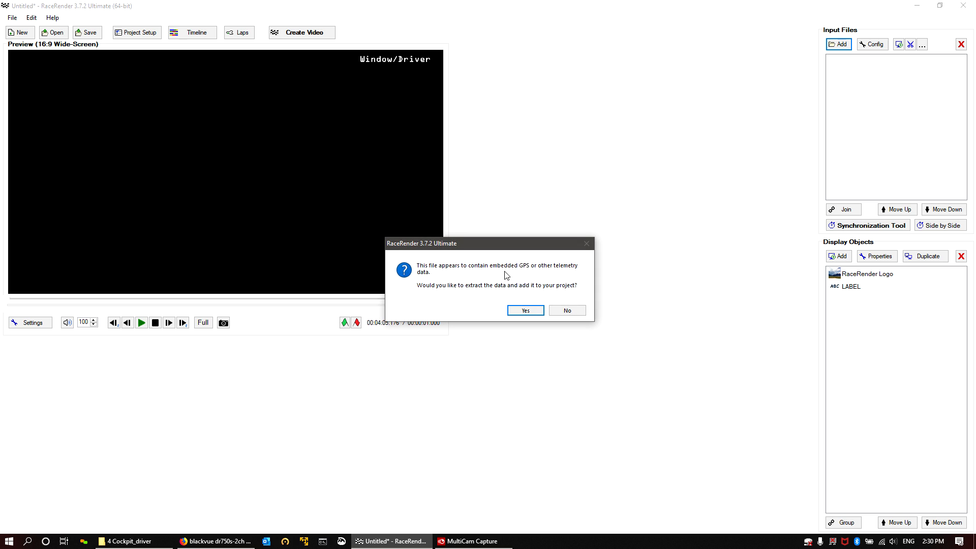
Decline extracting the embedded GPS or telemetry data from the added clips.
{"action": "left_click", "coordinate": [567, 310]}
{"action": "left_click", "coordinate": [567, 310]}
{"action": "left_click", "coordinate": [567, 310]}
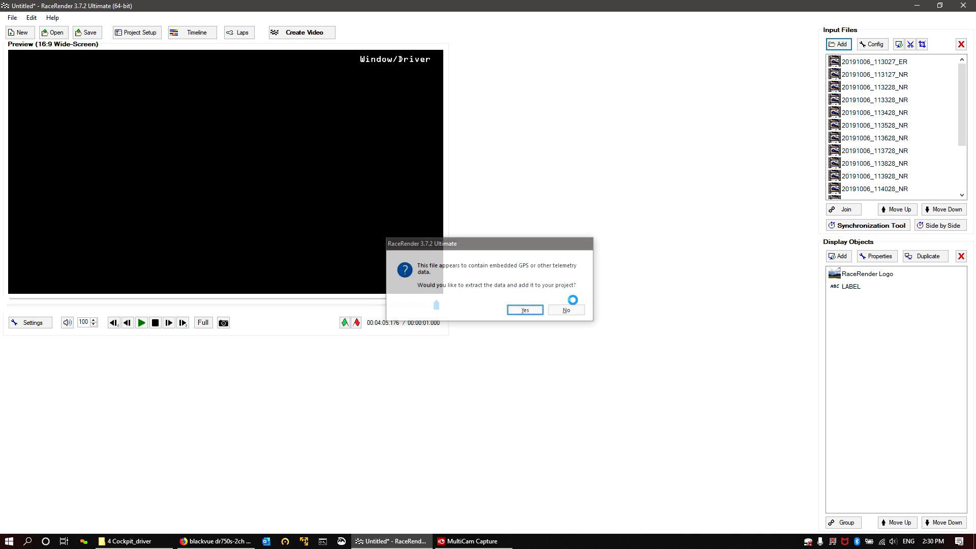
{"action": "left_click", "coordinate": [572, 307]}
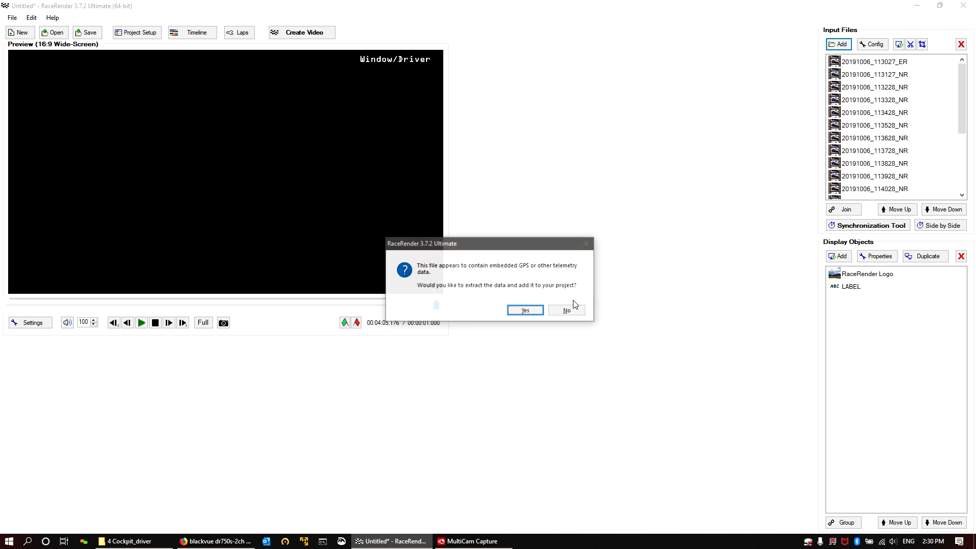
{"action": "left_click", "coordinate": [571, 307]}
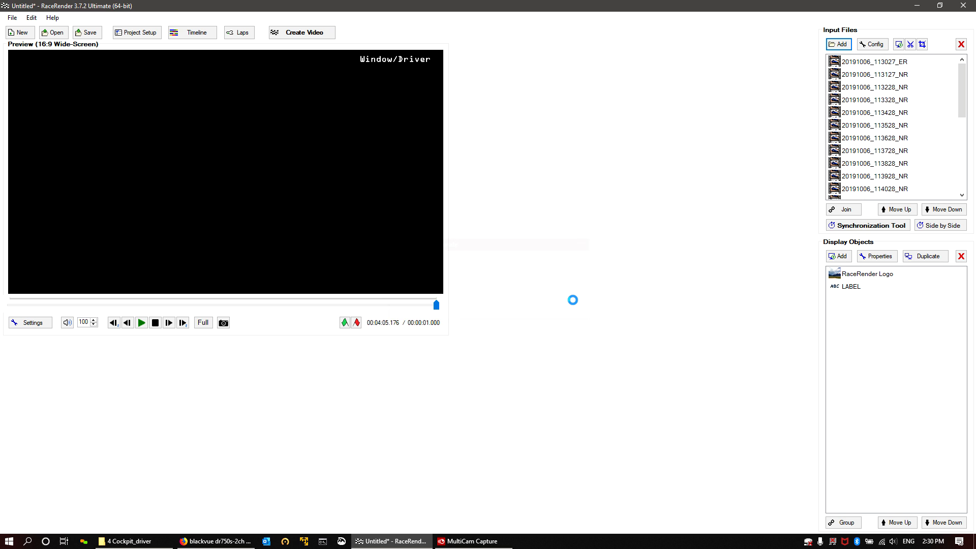
{"action": "left_click", "coordinate": [574, 304]}
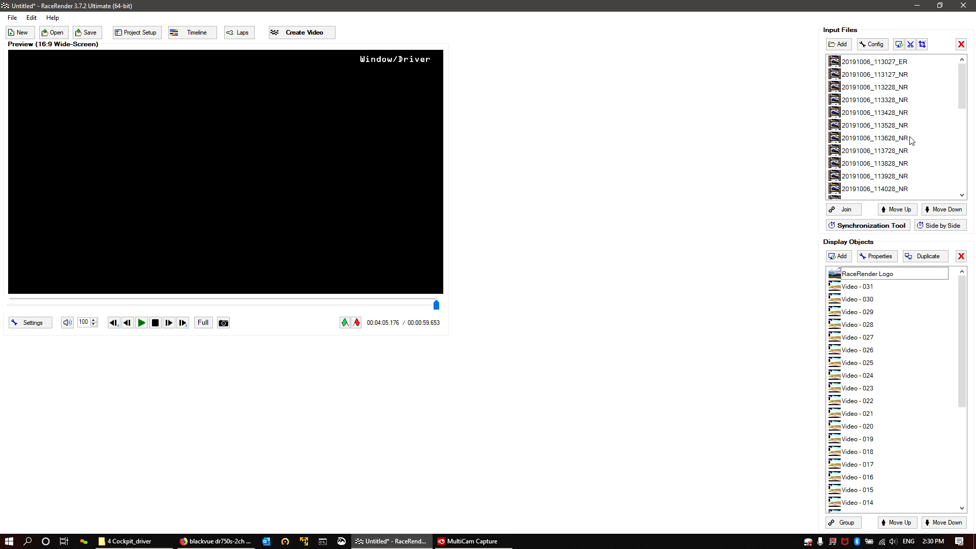
Join all input clips from 20191006_113027_ER to 20191006_120029_NR into one continuous video.
{"action": "left_click", "coordinate": [884, 63]}
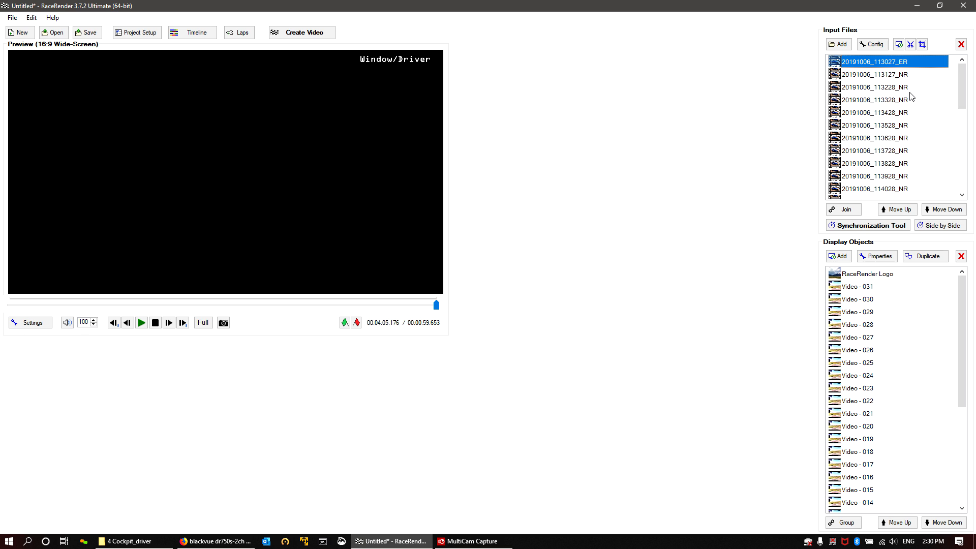
{"action": "scroll", "coordinate": [915, 95], "scroll_direction": "down", "scroll_amount": 7}
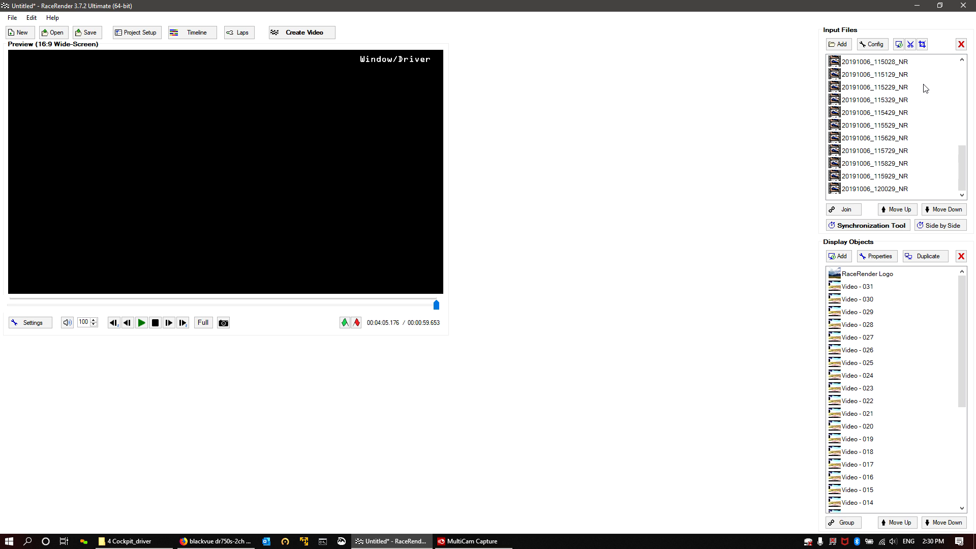
{"action": "scroll", "coordinate": [925, 88], "scroll_direction": "up", "scroll_amount": 7}
{"action": "scroll", "coordinate": [913, 88], "scroll_direction": "down", "scroll_amount": 7}
{"action": "left_click", "coordinate": [872, 190], "text": "shift"}
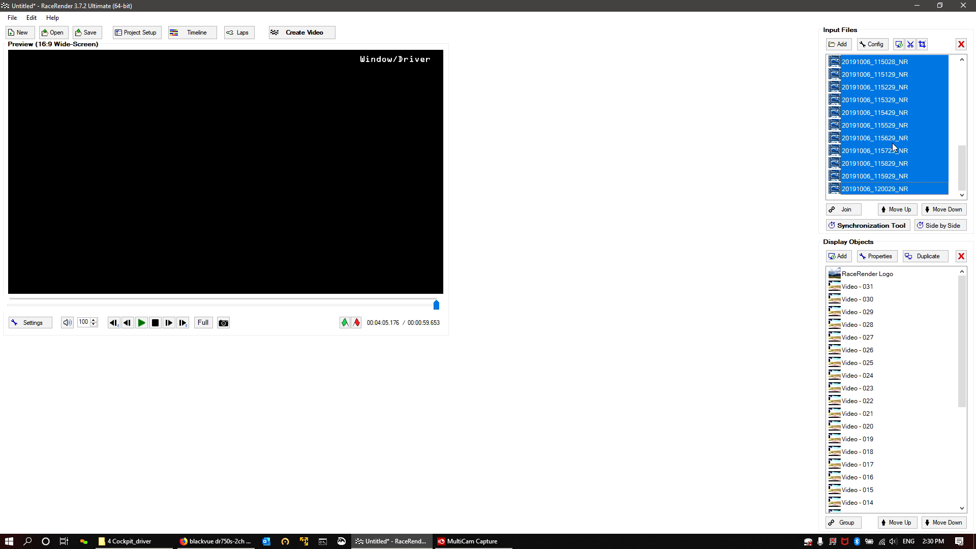
{"action": "right_click", "coordinate": [859, 65]}
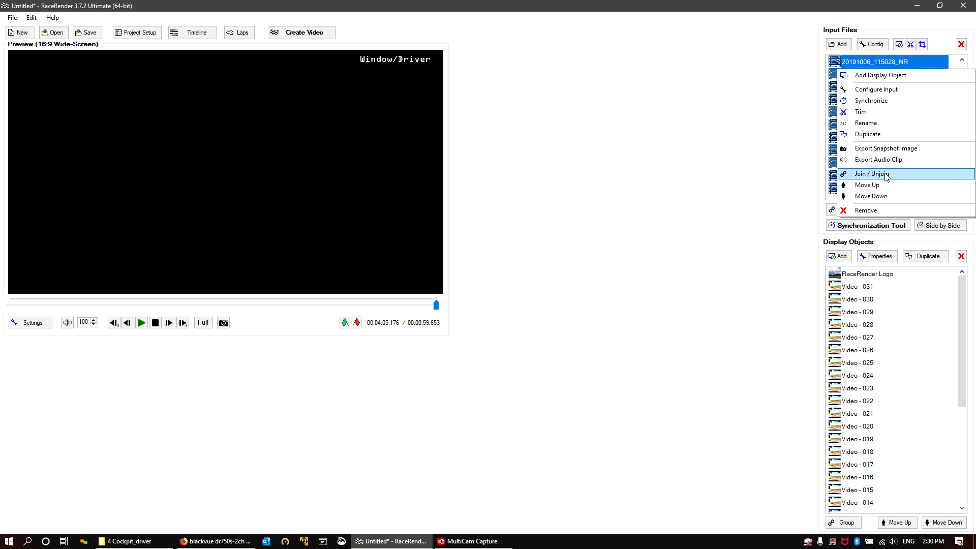
{"action": "left_click", "coordinate": [885, 174]}
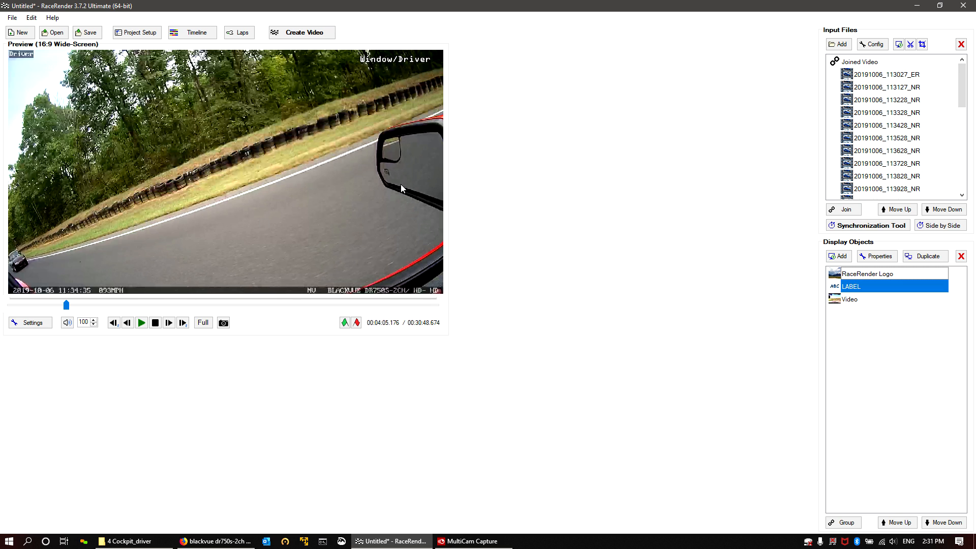
Add a time filler to the joined video, starting from clip 20191006_113027_ER.
{"action": "left_click", "coordinate": [869, 76]}
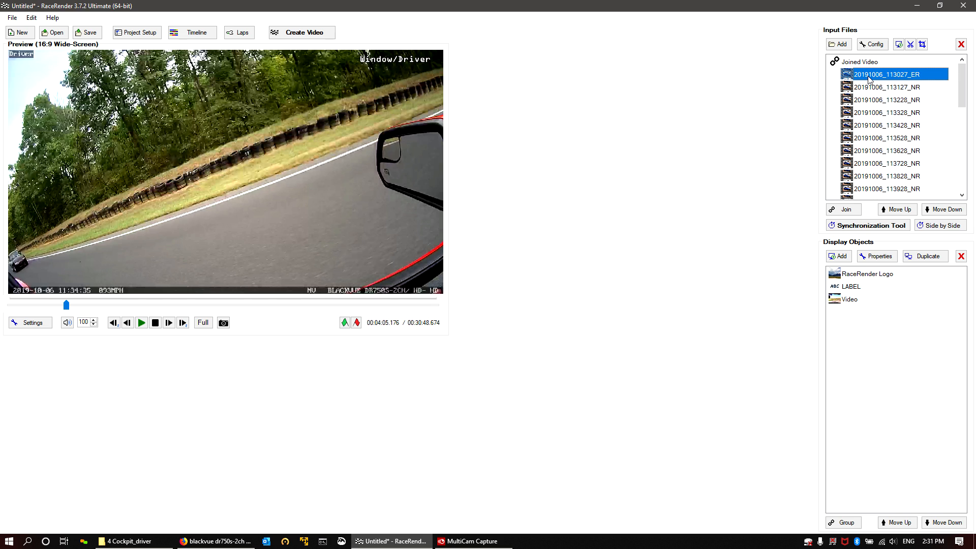
{"action": "right_click", "coordinate": [869, 79]}
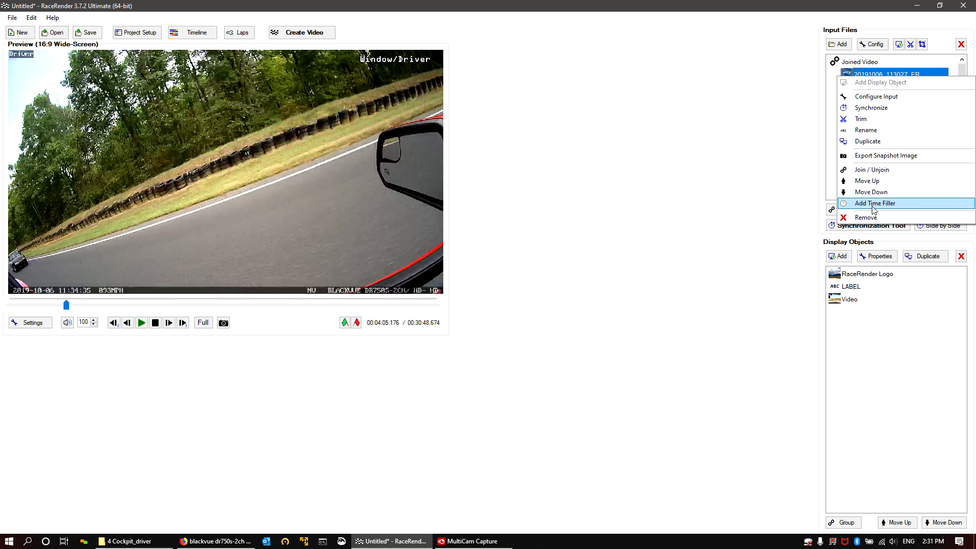
{"action": "left_click", "coordinate": [874, 204]}
{"action": "scroll", "coordinate": [925, 132], "scroll_direction": "down", "scroll_amount": 7}
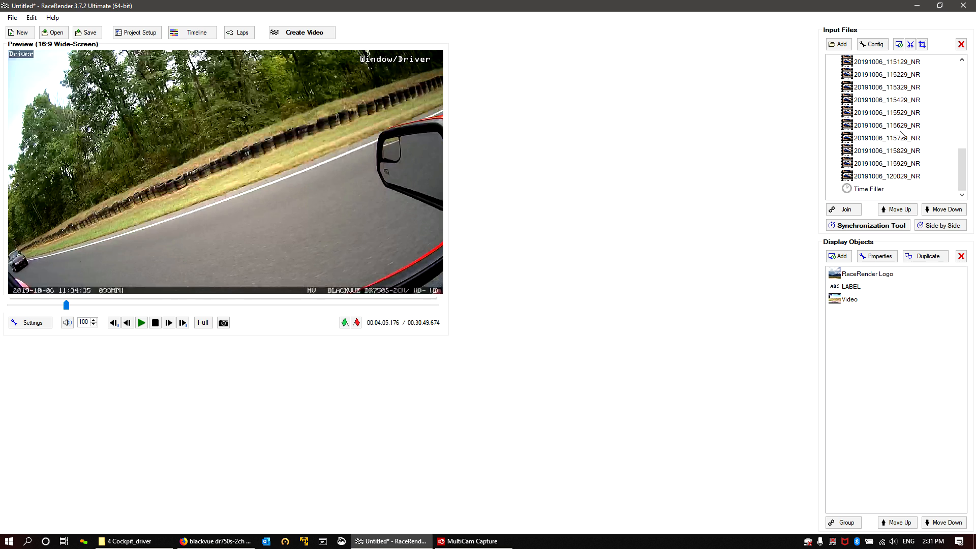
{"action": "right_click", "coordinate": [876, 115]}
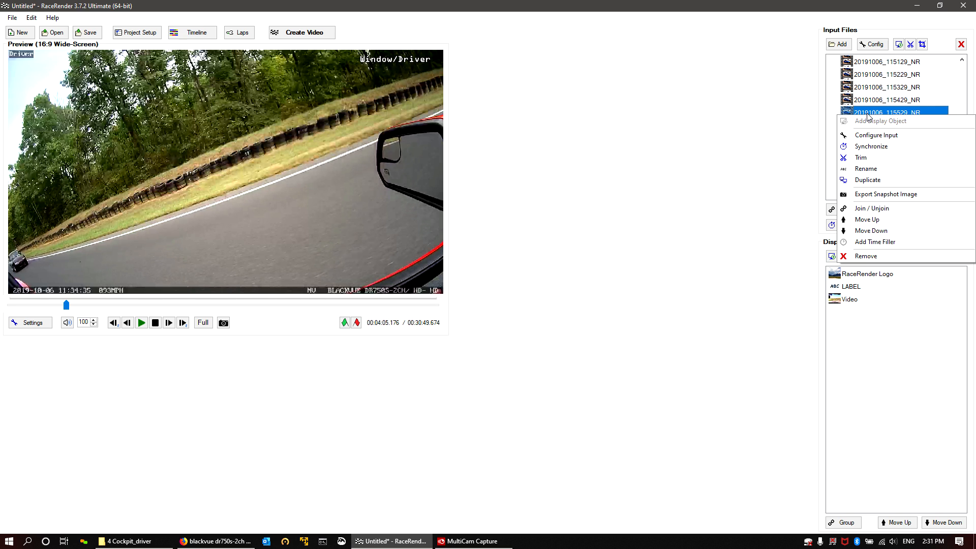
{"action": "left_click", "coordinate": [884, 243]}
{"action": "scroll", "coordinate": [901, 127], "scroll_direction": "down", "scroll_amount": 1}
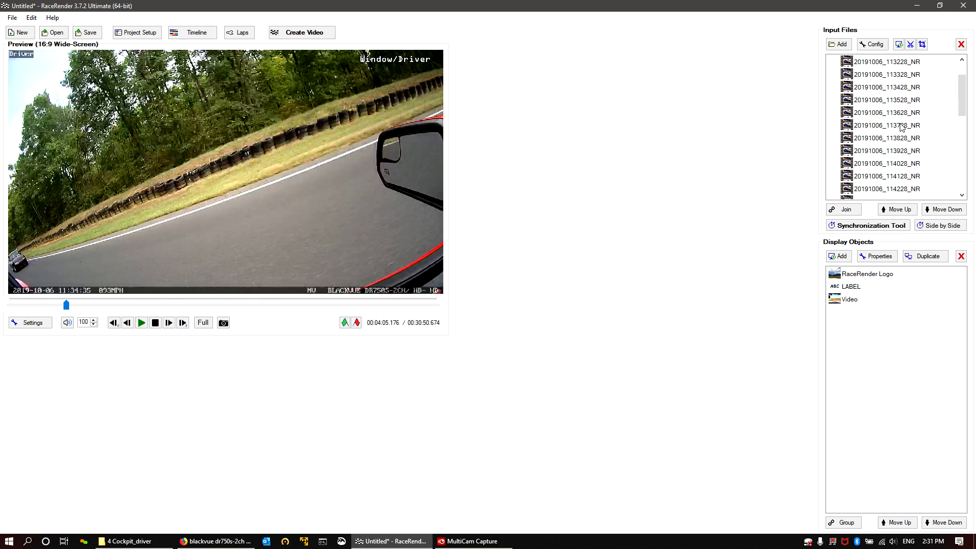
{"action": "scroll", "coordinate": [901, 128], "scroll_direction": "down", "scroll_amount": 7}
{"action": "scroll", "coordinate": [875, 167], "scroll_direction": "up", "scroll_amount": 4}
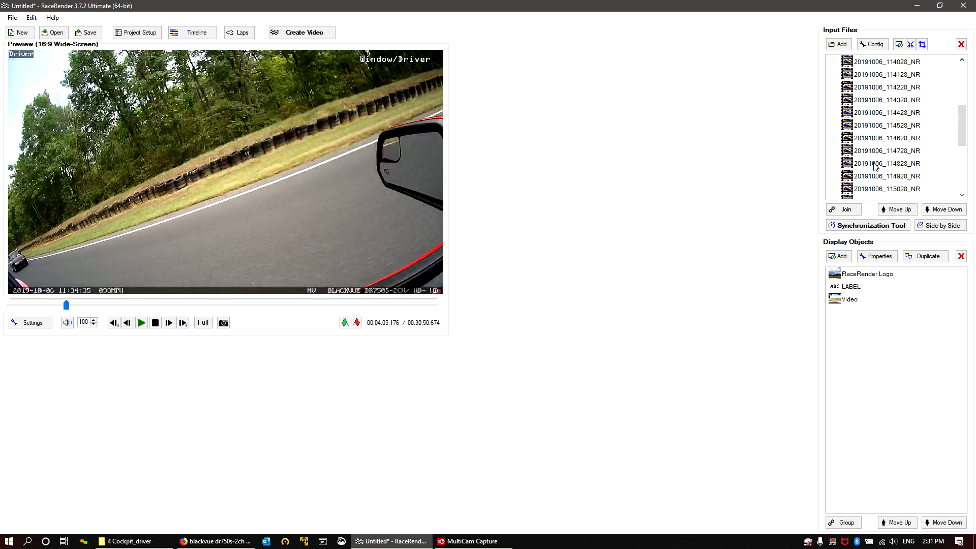
{"action": "scroll", "coordinate": [880, 94], "scroll_direction": "up", "scroll_amount": 2}
{"action": "scroll", "coordinate": [886, 71], "scroll_direction": "down", "scroll_amount": 6}
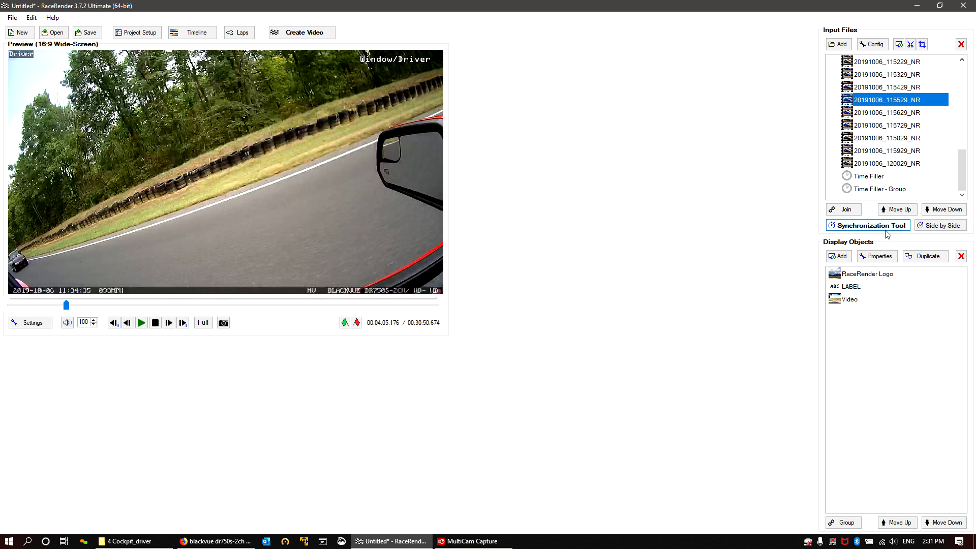
{"action": "left_click", "coordinate": [868, 193]}
{"action": "left_click", "coordinate": [961, 44]}
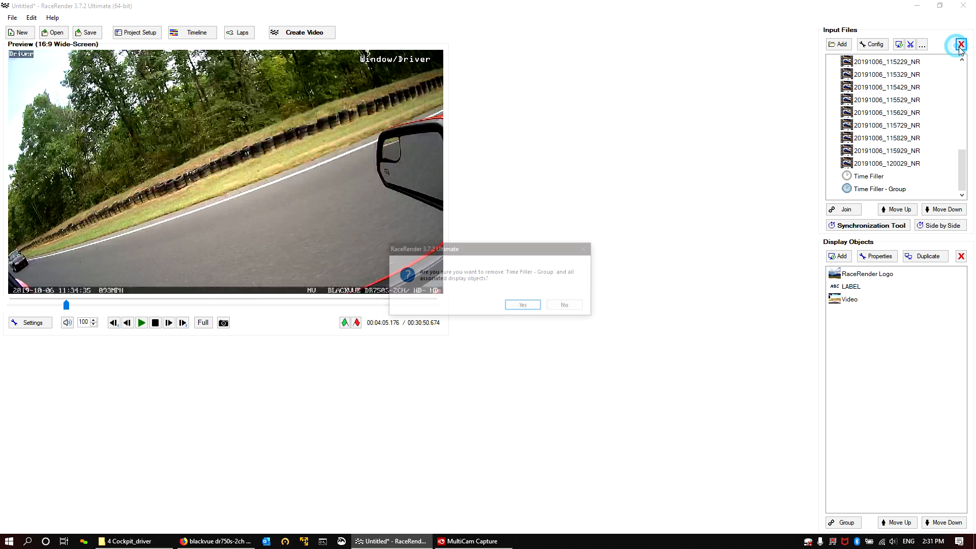
{"action": "left_click", "coordinate": [567, 306]}
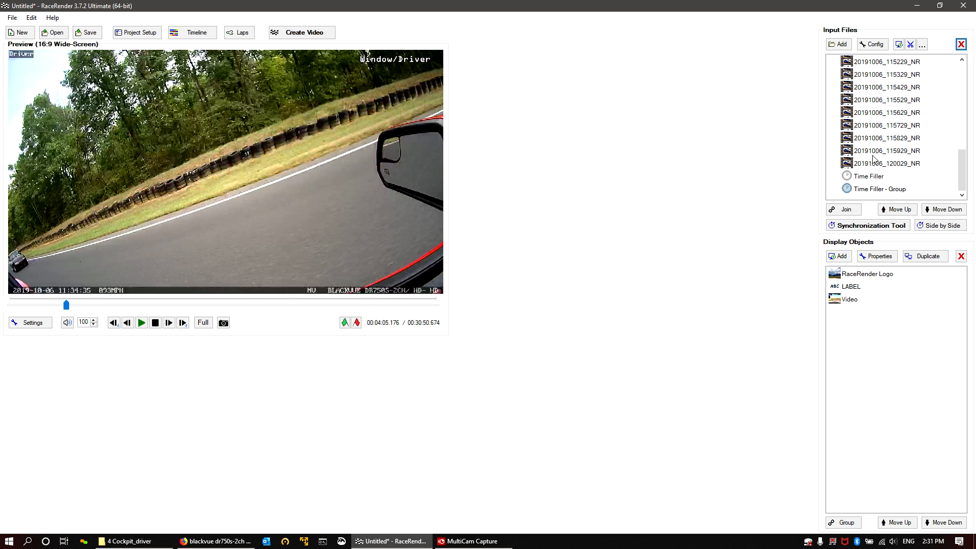
{"action": "left_click", "coordinate": [859, 193]}
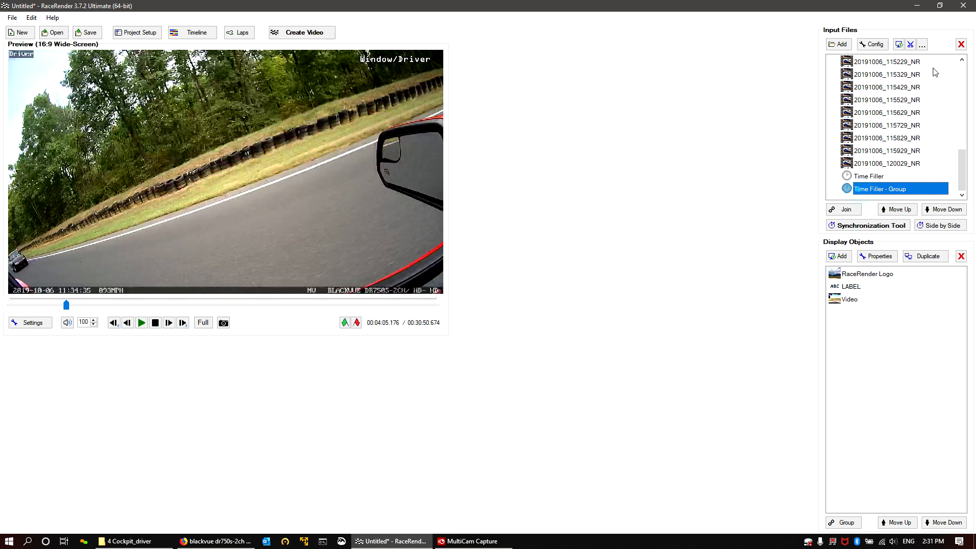
{"action": "left_click", "coordinate": [961, 44]}
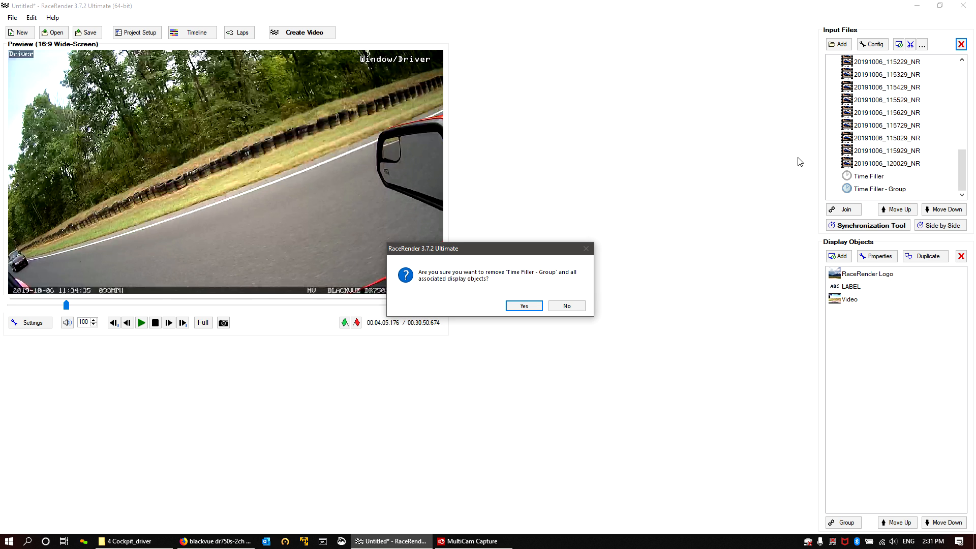
{"action": "left_click", "coordinate": [524, 305]}
Set the length of the time filler in the joined video to 00:00:00.451.
{"action": "left_click_drag", "start_coordinate": [968, 88], "coordinate": [963, 172]}
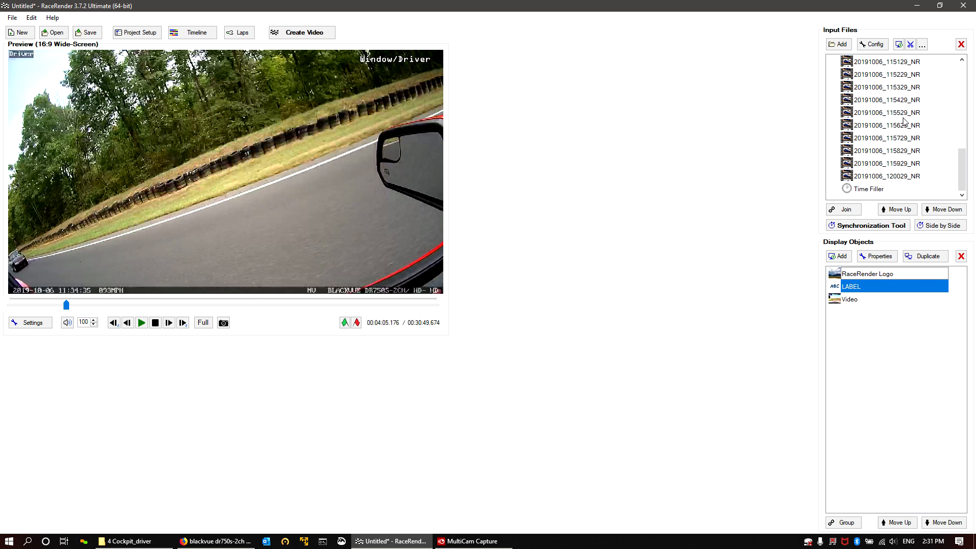
{"action": "left_click", "coordinate": [864, 192]}
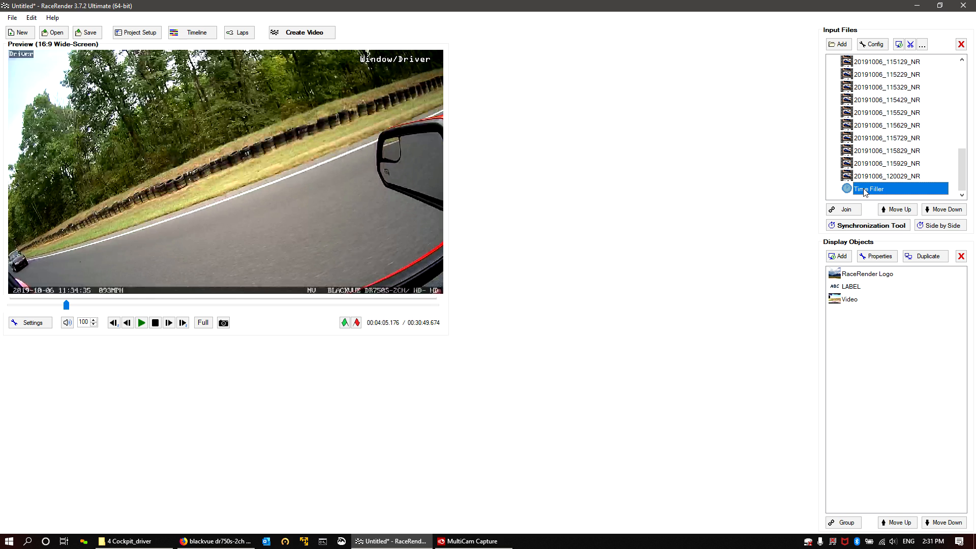
{"action": "double_click", "coordinate": [863, 190]}
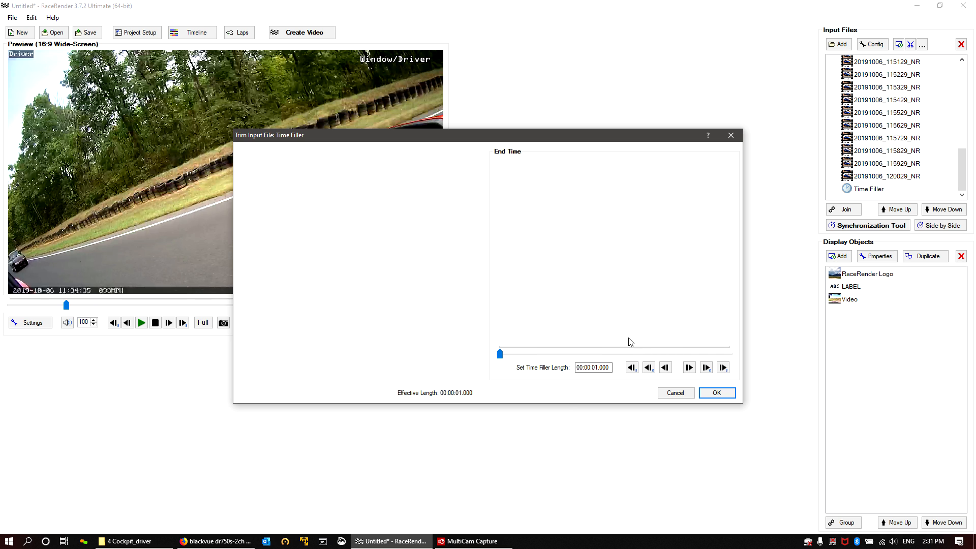
{"action": "left_click", "coordinate": [595, 367]}
{"action": "left_click", "coordinate": [717, 396]}
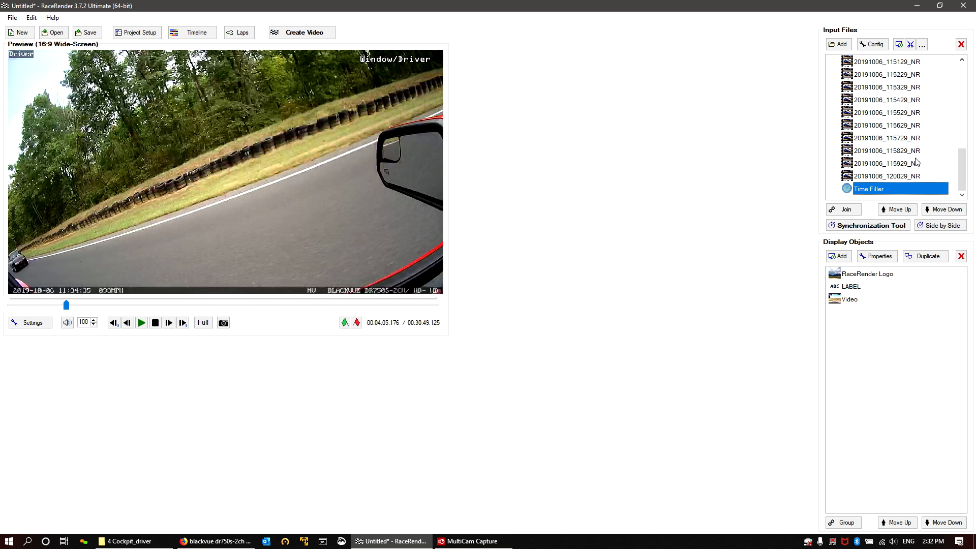
{"action": "left_click", "coordinate": [868, 191]}
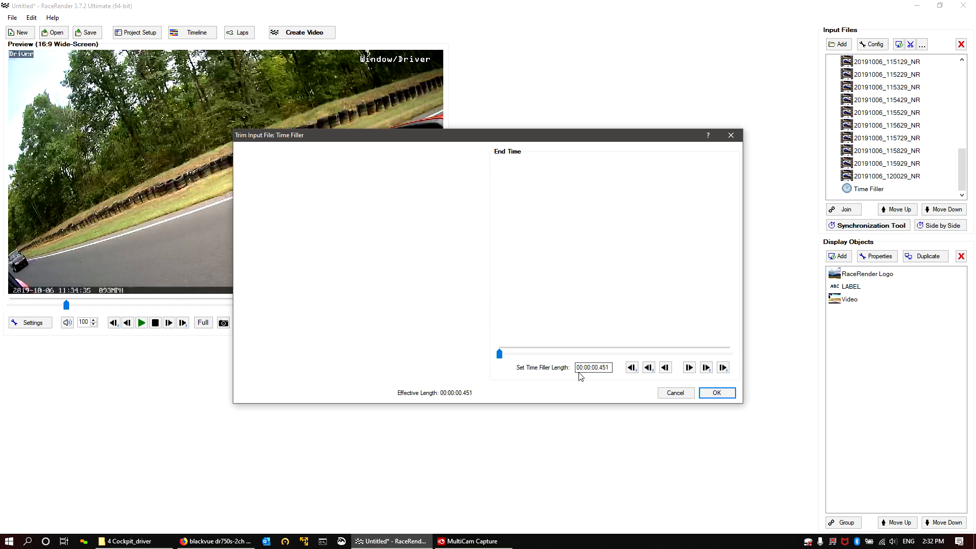
{"action": "left_click", "coordinate": [687, 394]}
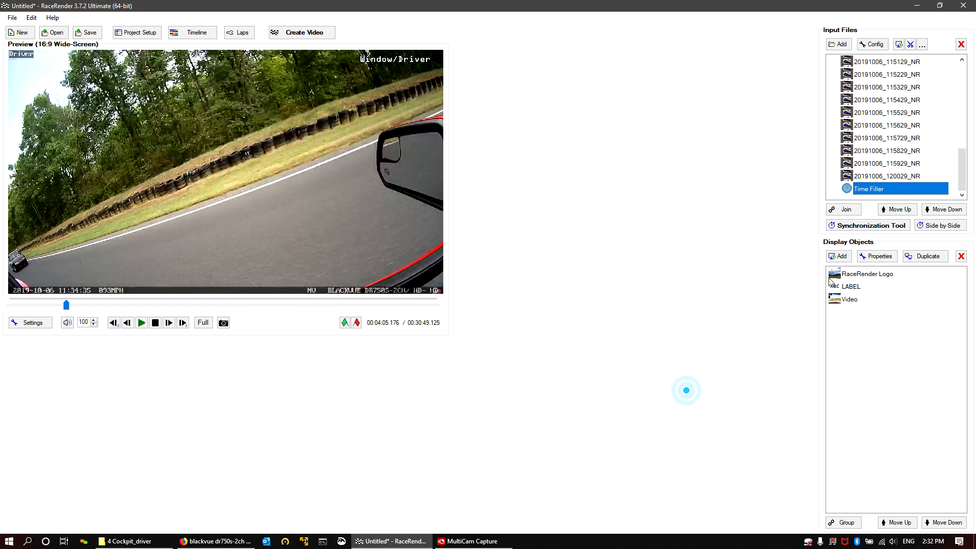
Move the time filler up to the start of the joined video, ahead of clip 20191006_113027_ER.
{"action": "left_click", "coordinate": [897, 211]}
{"action": "left_click", "coordinate": [897, 210]}
{"action": "left_click", "coordinate": [897, 210]}
{"action": "left_click", "coordinate": [897, 210]}
{"action": "left_click", "coordinate": [897, 210]}
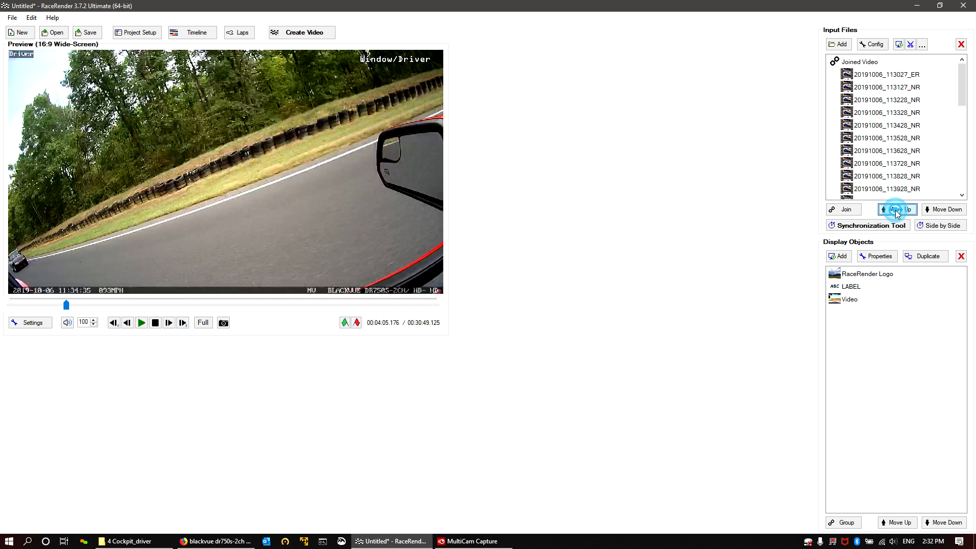
{"action": "left_click", "coordinate": [897, 210]}
{"action": "left_click", "coordinate": [897, 211]}
{"action": "left_click", "coordinate": [896, 210]}
{"action": "left_click", "coordinate": [897, 210]}
{"action": "left_click", "coordinate": [896, 211]}
{"action": "left_click", "coordinate": [897, 211]}
{"action": "left_click", "coordinate": [897, 210]}
{"action": "left_click", "coordinate": [897, 210]}
{"action": "left_click", "coordinate": [897, 211]}
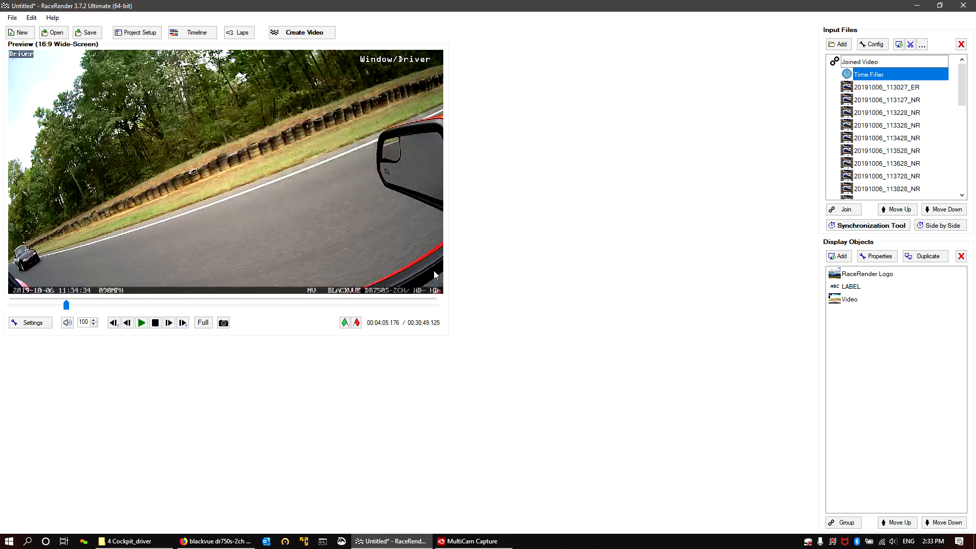
Duplicate the time filler and move the copy between clips 20191006_113027_ER and 20191006_113127_NR.
{"action": "right_click", "coordinate": [873, 79]}
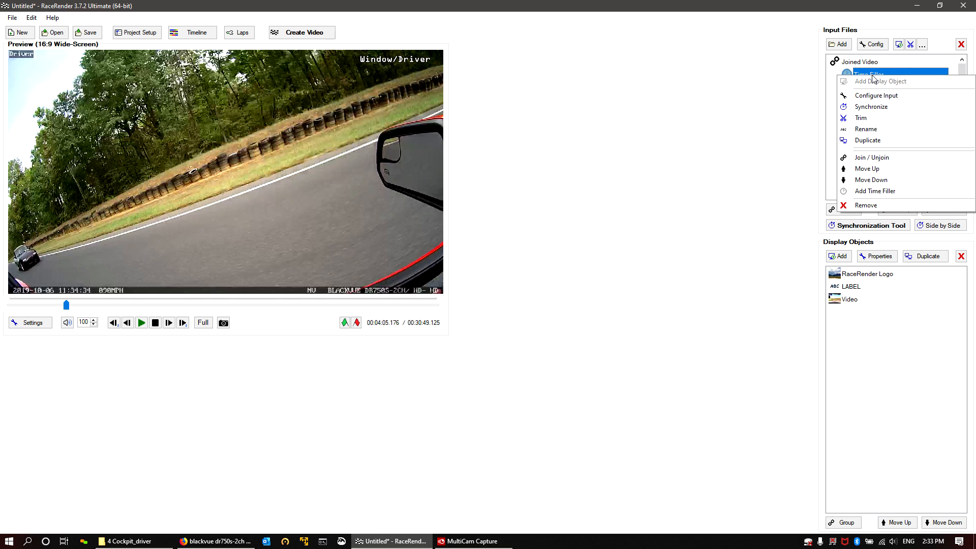
{"action": "left_click", "coordinate": [888, 141]}
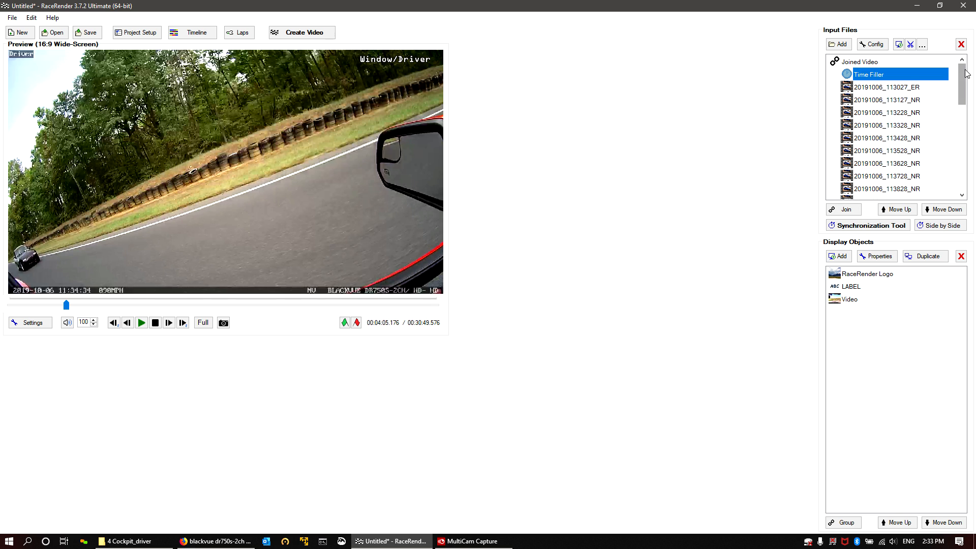
{"action": "left_click_drag", "start_coordinate": [961, 77], "coordinate": [962, 163]}
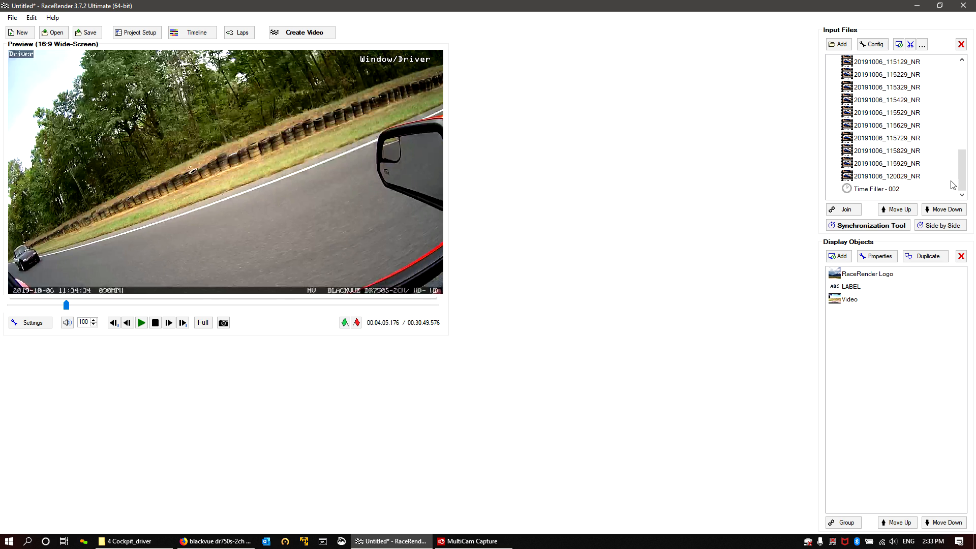
{"action": "left_click", "coordinate": [875, 189]}
{"action": "left_click", "coordinate": [904, 210]}
{"action": "left_click", "coordinate": [904, 210]}
{"action": "left_click", "coordinate": [903, 210]}
{"action": "left_click", "coordinate": [901, 209]}
{"action": "left_click", "coordinate": [901, 210]}
{"action": "left_click", "coordinate": [901, 210]}
{"action": "left_click", "coordinate": [901, 209]}
{"action": "left_click", "coordinate": [901, 210]}
{"action": "left_click", "coordinate": [901, 210]}
{"action": "left_click", "coordinate": [901, 210]}
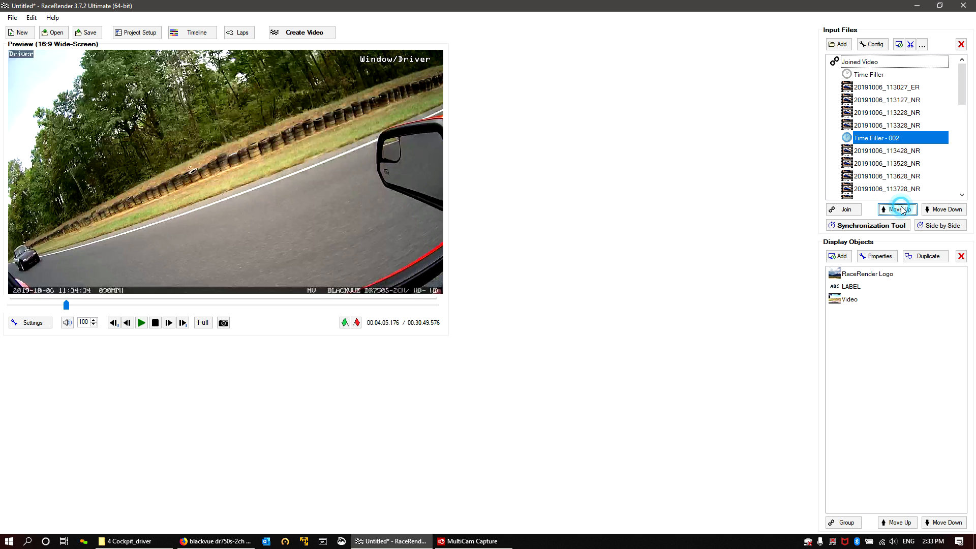
{"action": "left_click", "coordinate": [901, 210]}
{"action": "left_click", "coordinate": [901, 210]}
{"action": "left_click", "coordinate": [901, 210]}
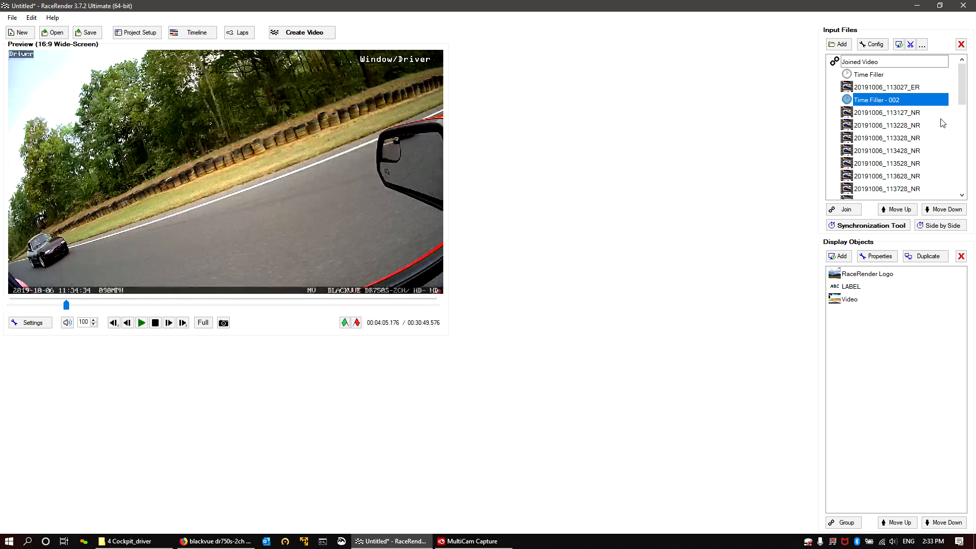
Duplicate Time Filler - 002 and move the copy between clips 20191006_113127_NR and 20191006_113228_NR.
{"action": "right_click", "coordinate": [885, 100]}
{"action": "left_click", "coordinate": [842, 162]}
{"action": "left_click", "coordinate": [960, 77]}
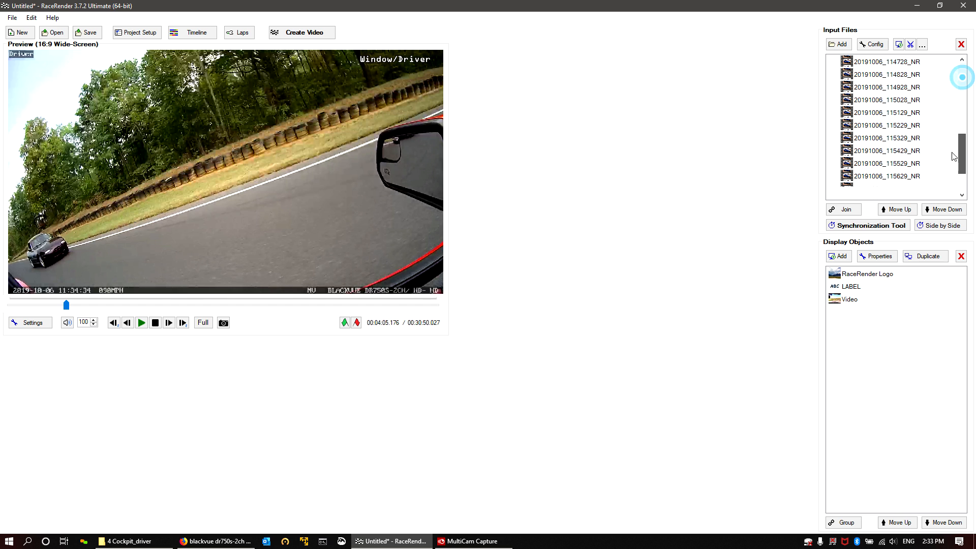
{"action": "left_click", "coordinate": [937, 189]}
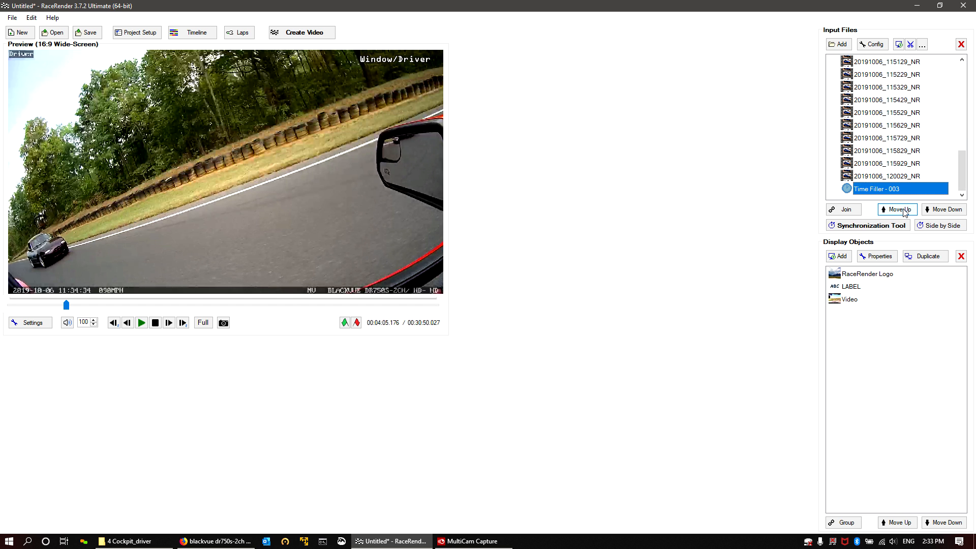
{"action": "left_click", "coordinate": [903, 212]}
{"action": "left_click", "coordinate": [904, 212]}
{"action": "left_click", "coordinate": [903, 213]}
{"action": "left_click", "coordinate": [903, 213]}
{"action": "left_click", "coordinate": [903, 213]}
{"action": "left_click", "coordinate": [904, 212]}
{"action": "left_click", "coordinate": [903, 212]}
{"action": "left_click", "coordinate": [904, 212]}
{"action": "left_click", "coordinate": [903, 213]}
{"action": "left_click", "coordinate": [903, 212]}
{"action": "left_click", "coordinate": [902, 213]}
{"action": "left_click", "coordinate": [902, 212]}
{"action": "left_click", "coordinate": [902, 212]}
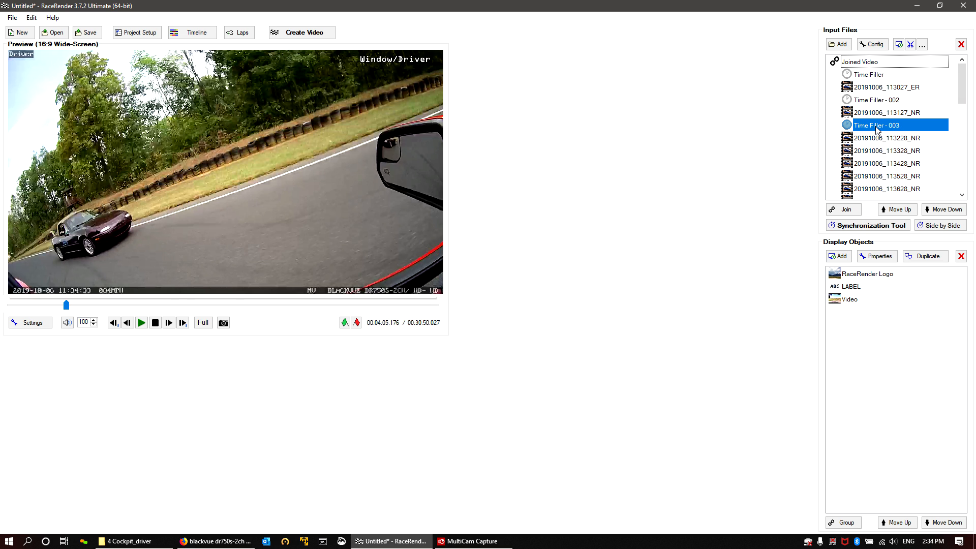
Duplicate Time Filler - 003 seven times to supply fillers for the remaining clips.
{"action": "double_click", "coordinate": [876, 125]}
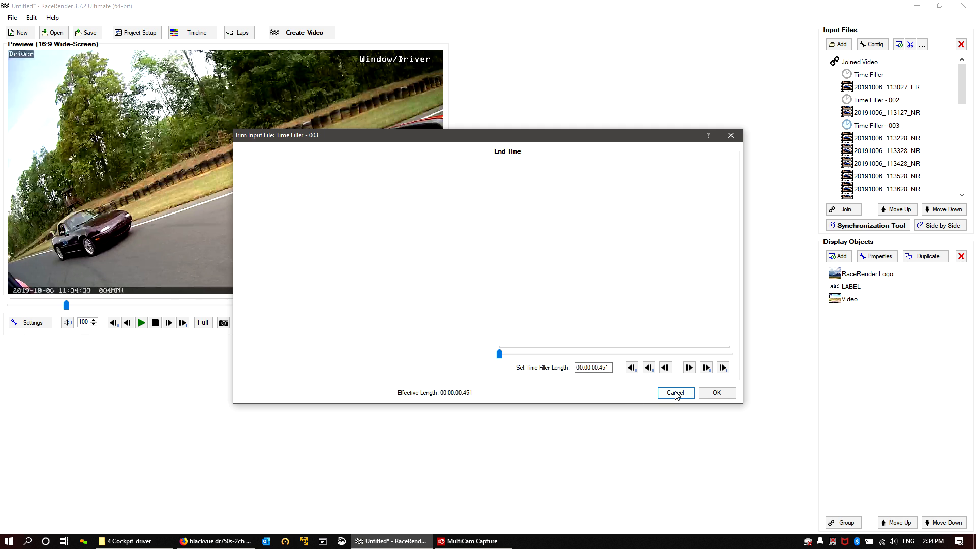
{"action": "left_click", "coordinate": [675, 393]}
{"action": "right_click", "coordinate": [865, 126]}
{"action": "left_click", "coordinate": [863, 192]}
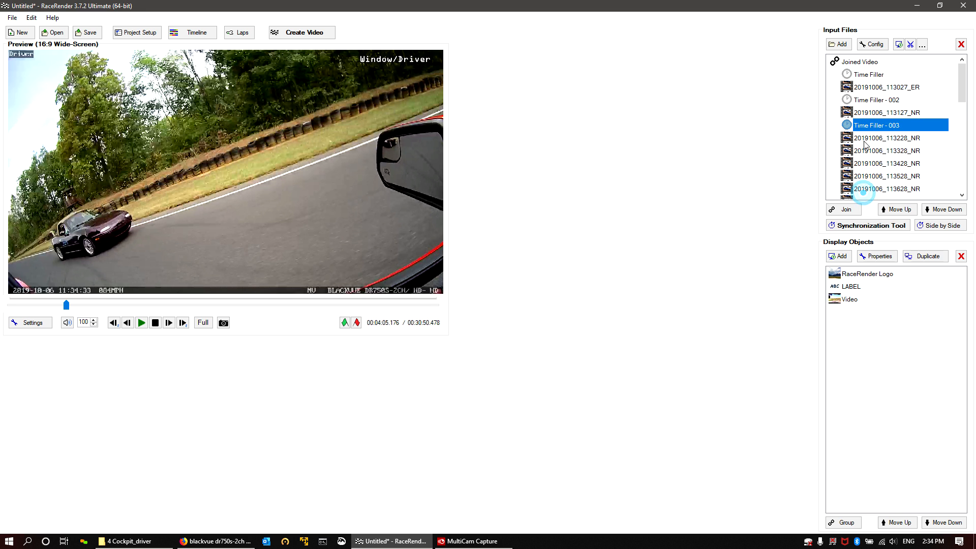
{"action": "right_click", "coordinate": [864, 125]}
{"action": "left_click", "coordinate": [864, 189]}
{"action": "right_click", "coordinate": [861, 127]}
{"action": "left_click", "coordinate": [864, 189]}
{"action": "right_click", "coordinate": [861, 128]}
{"action": "left_click", "coordinate": [864, 191]}
{"action": "right_click", "coordinate": [871, 128]}
{"action": "left_click", "coordinate": [874, 189]}
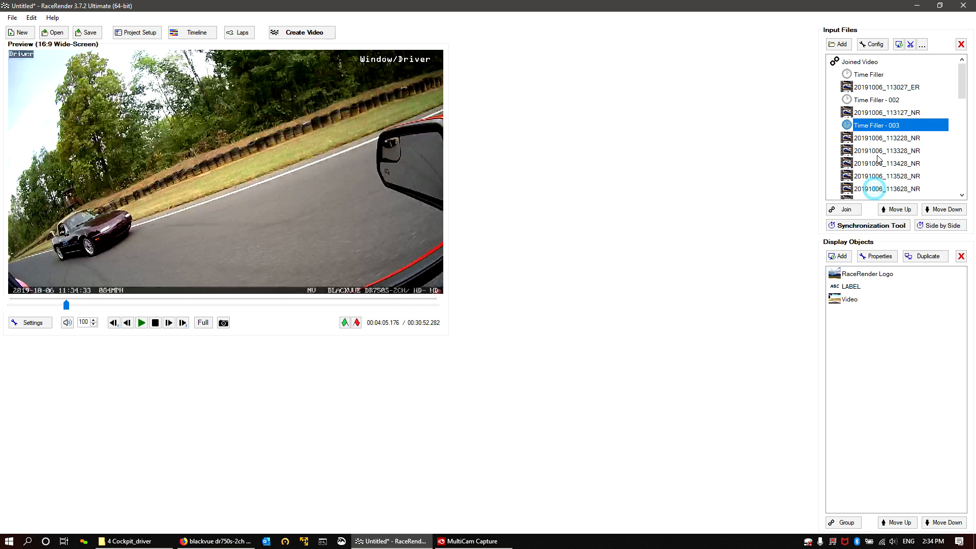
{"action": "right_click", "coordinate": [872, 127]}
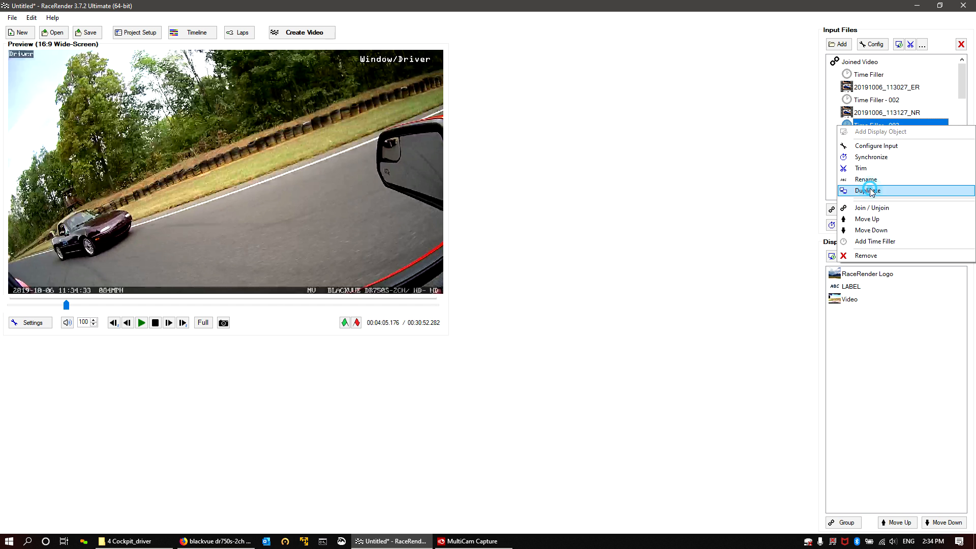
{"action": "left_click", "coordinate": [870, 191]}
{"action": "right_click", "coordinate": [879, 125]}
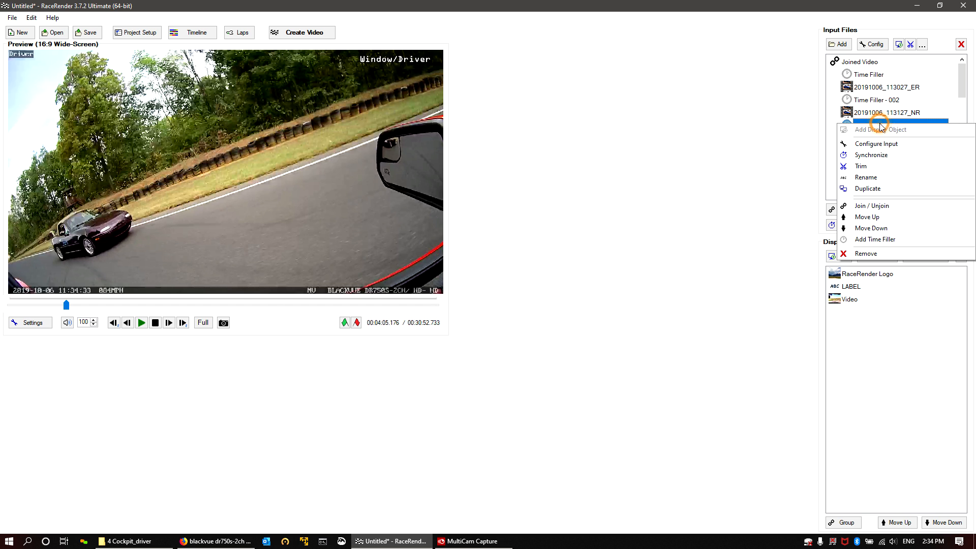
{"action": "left_click", "coordinate": [877, 188]}
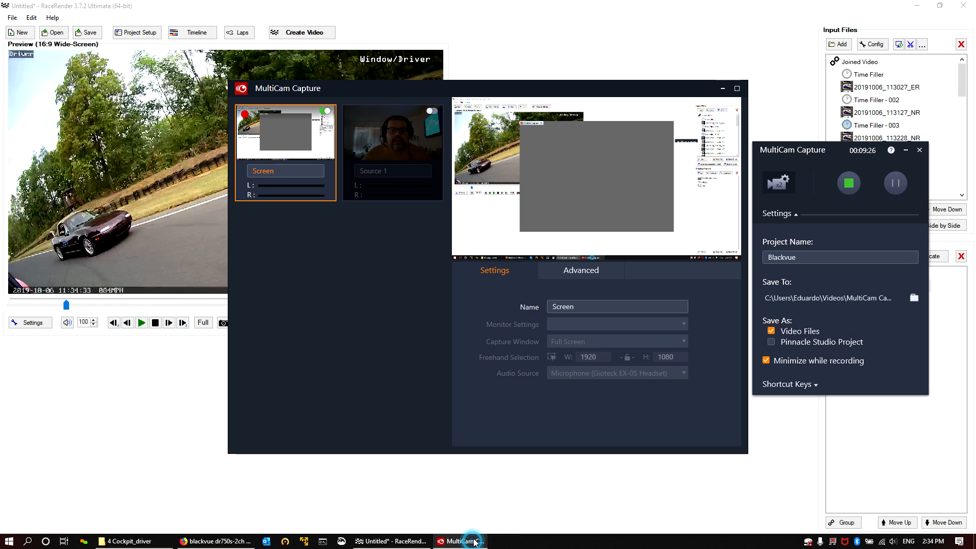
{"action": "left_click", "coordinate": [472, 541]}
{"action": "left_click", "coordinate": [898, 185]}
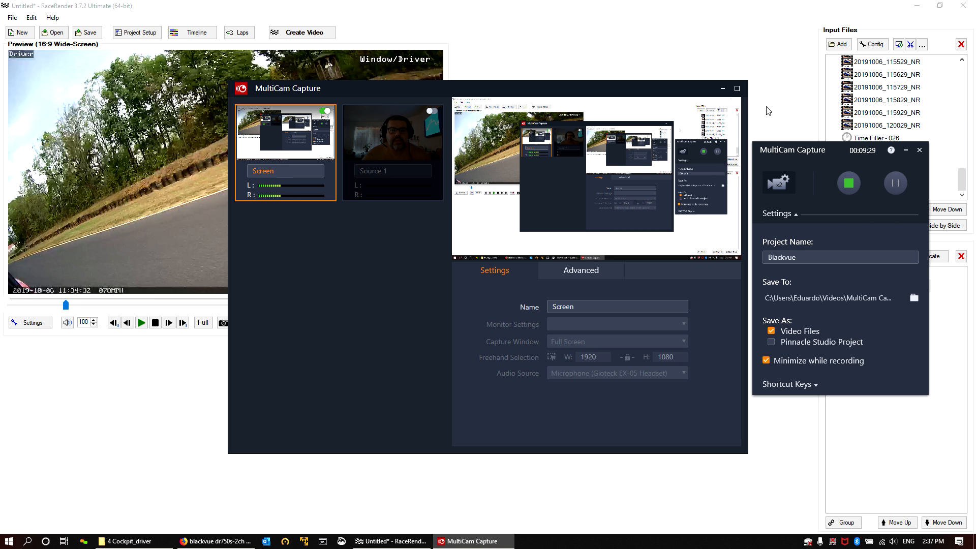
{"action": "left_click", "coordinate": [764, 107]}
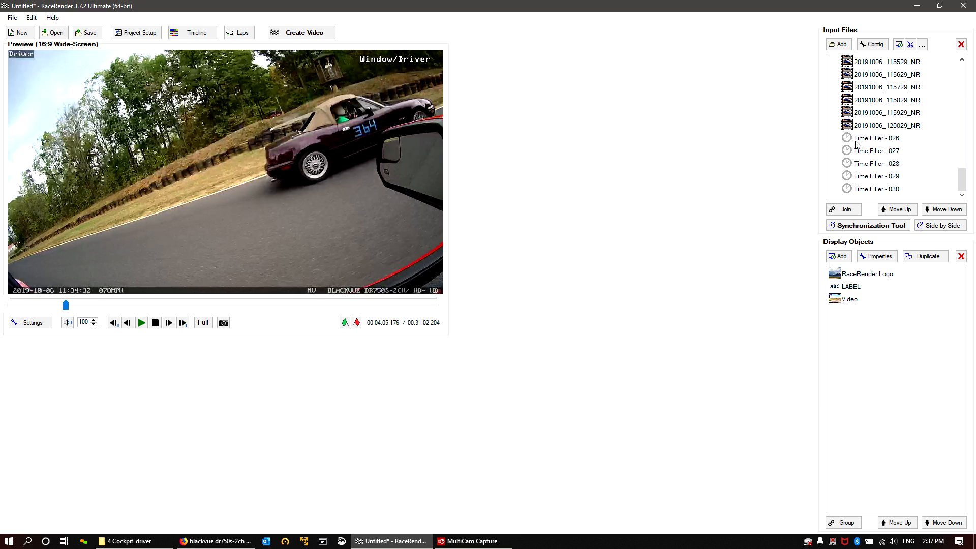
{"action": "left_click", "coordinate": [459, 540]}
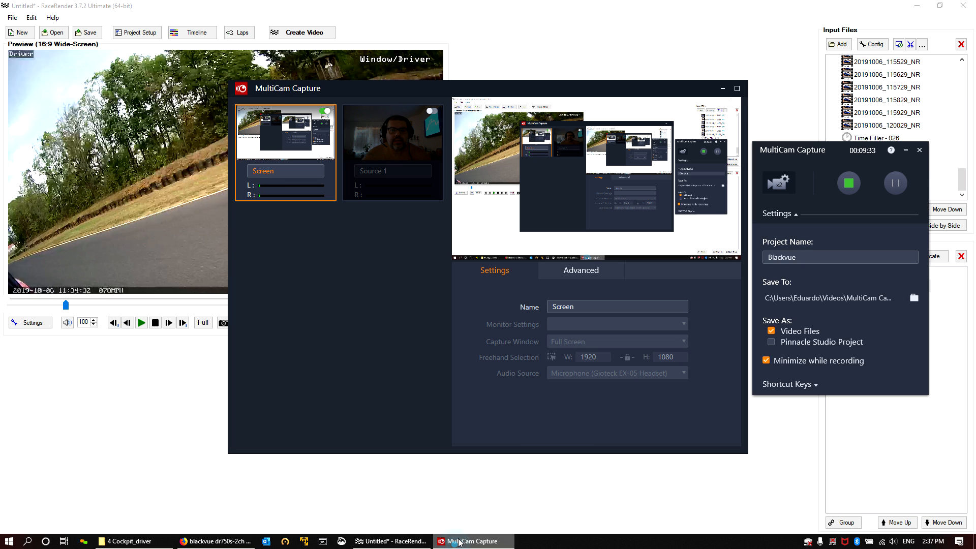
{"action": "left_click", "coordinate": [459, 540]}
{"action": "left_click", "coordinate": [720, 90]}
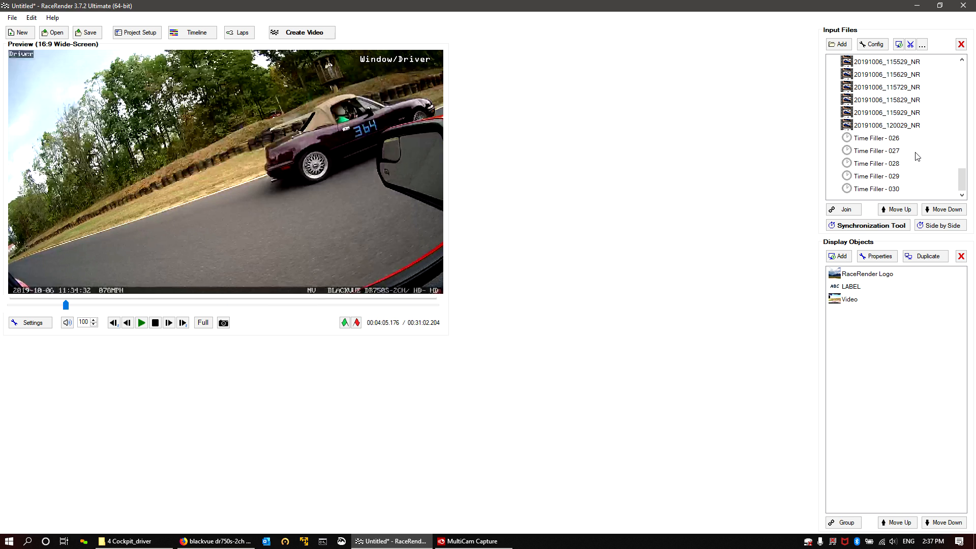
Review how the time fillers alternate with the clips at the start of the joined video.
{"action": "scroll", "coordinate": [917, 156], "scroll_direction": "up", "scroll_amount": 15}
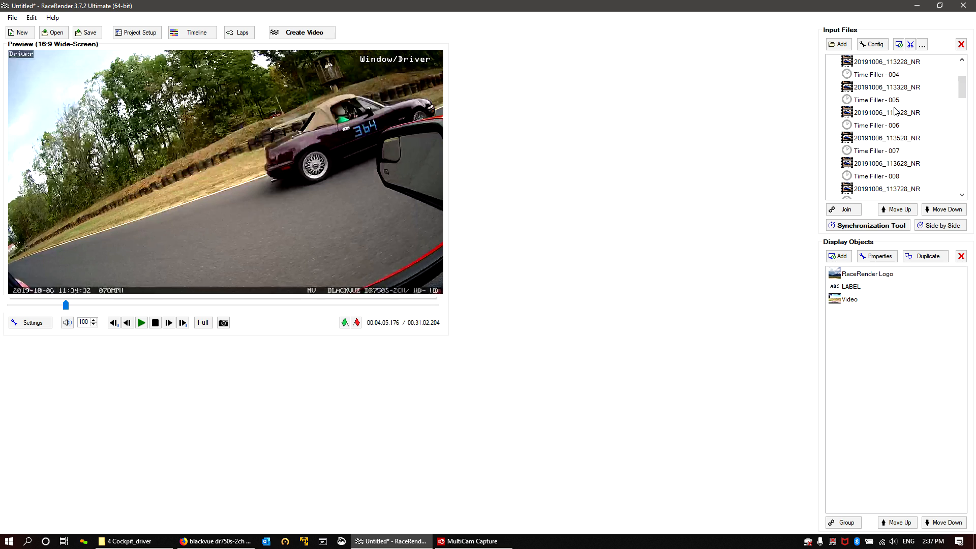
{"action": "scroll", "coordinate": [896, 111], "scroll_direction": "up", "scroll_amount": 2}
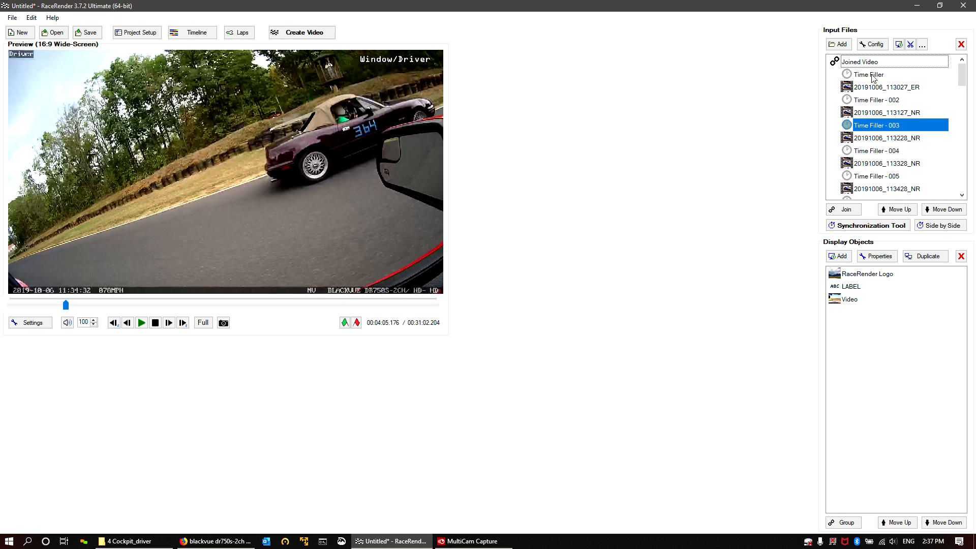
{"action": "left_click", "coordinate": [866, 102]}
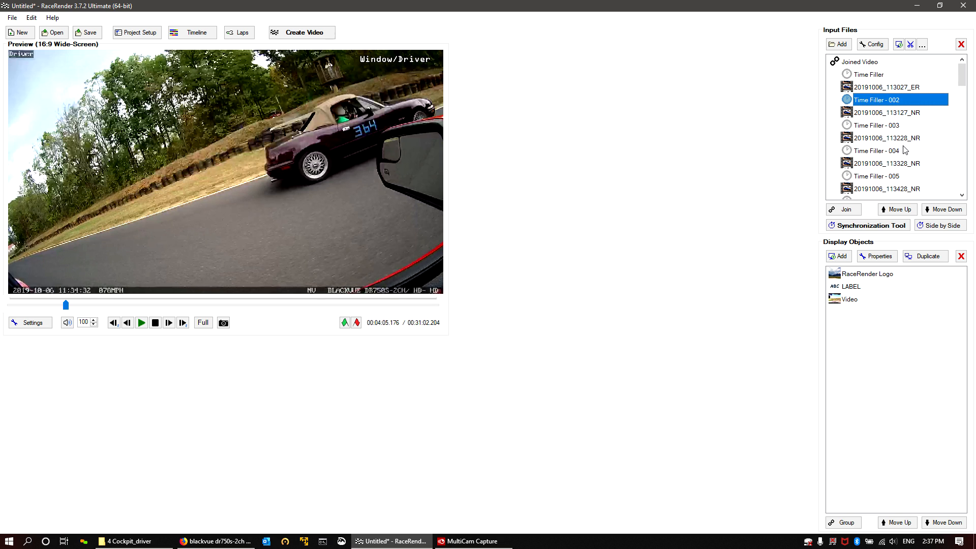
{"action": "left_click", "coordinate": [890, 126]}
{"action": "left_click", "coordinate": [884, 153]}
{"action": "scroll", "coordinate": [910, 168], "scroll_direction": "down", "scroll_amount": 13}
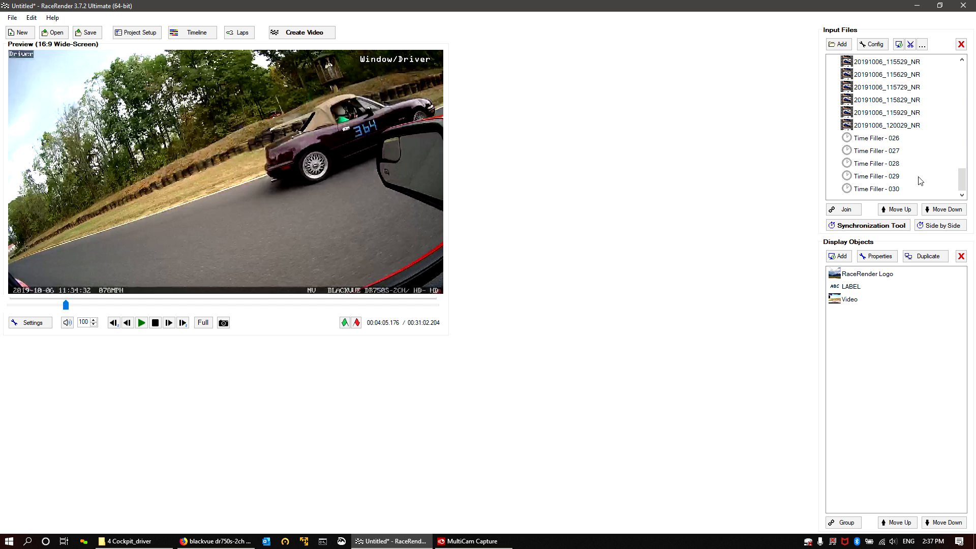
Move Time Filler - 026 through 030 up together so they sit between clips 20191006_115429_NR and 20191006_115529_NR.
{"action": "left_click", "coordinate": [900, 139]}
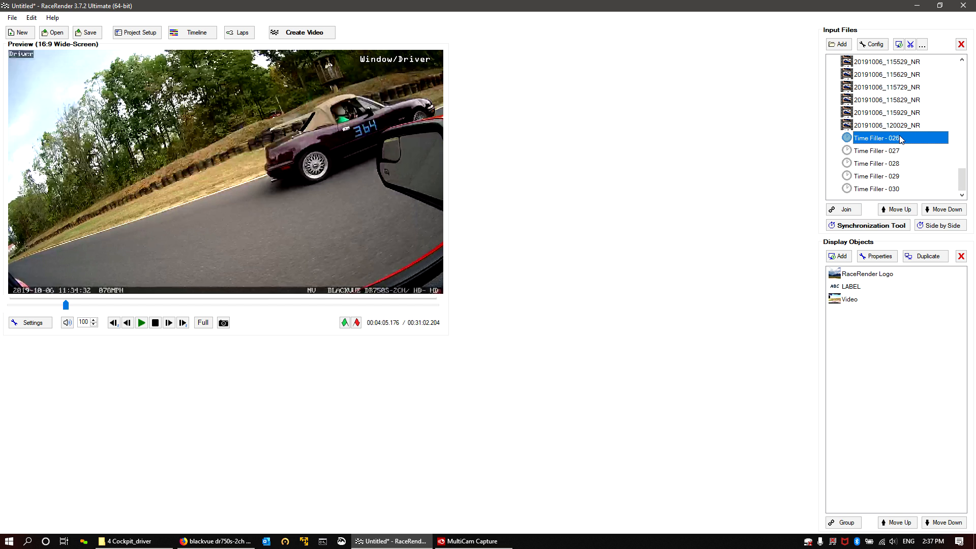
{"action": "left_click", "coordinate": [880, 190], "text": "shift"}
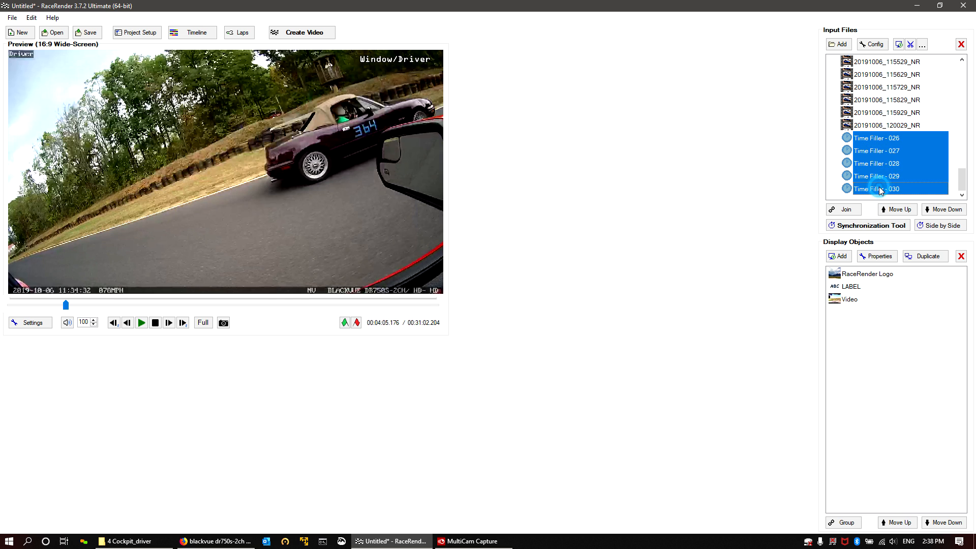
{"action": "left_click", "coordinate": [903, 209]}
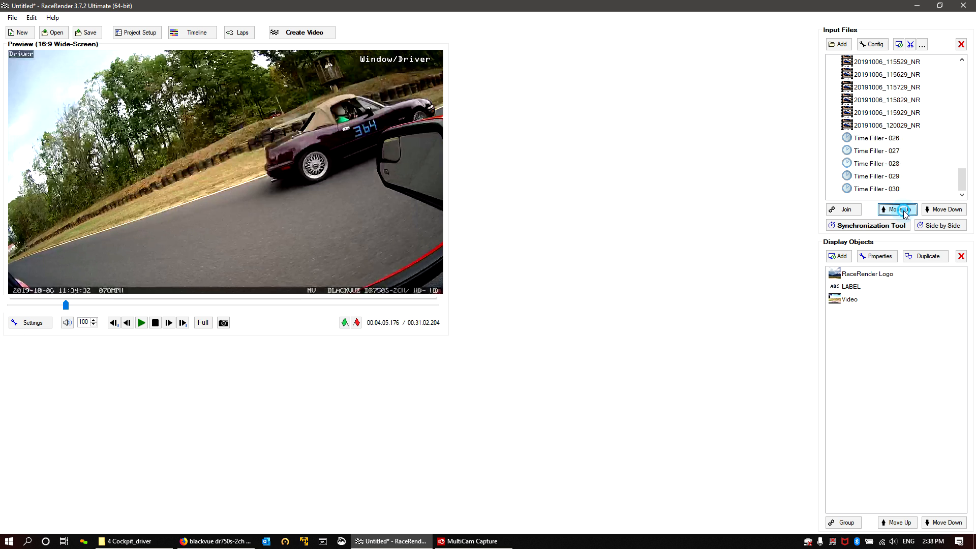
{"action": "left_click", "coordinate": [903, 209]}
{"action": "left_click", "coordinate": [903, 210]}
{"action": "scroll", "coordinate": [903, 148], "scroll_direction": "down", "scroll_amount": 5}
{"action": "scroll", "coordinate": [903, 149], "scroll_direction": "down", "scroll_amount": 12}
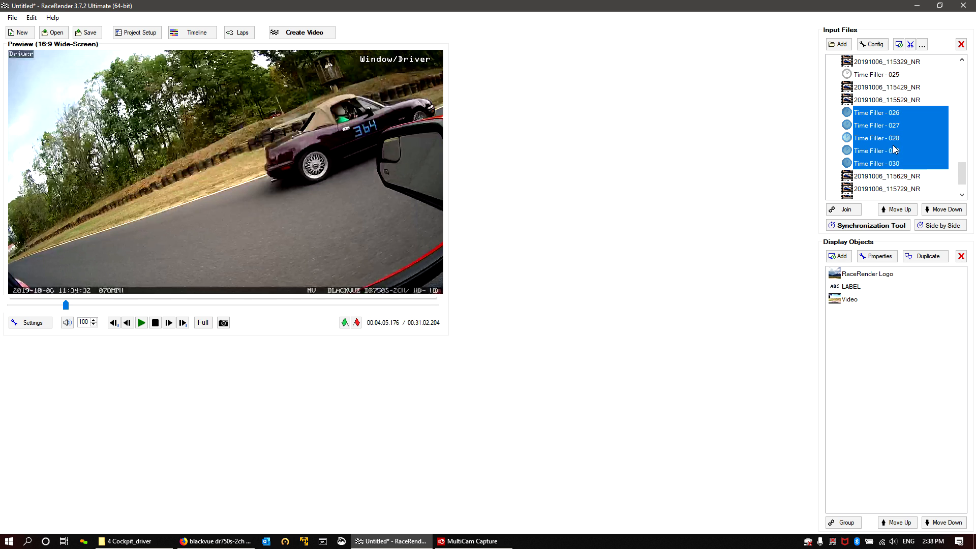
{"action": "left_click", "coordinate": [898, 209]}
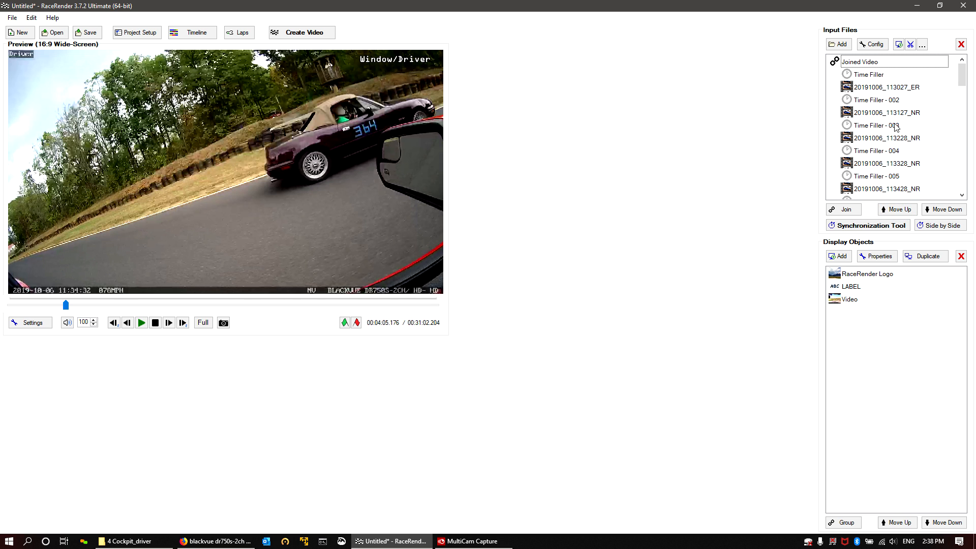
Switch to File Explorer and list the D2S2 REAR clips with details to check their lengths.
{"action": "left_click", "coordinate": [130, 541]}
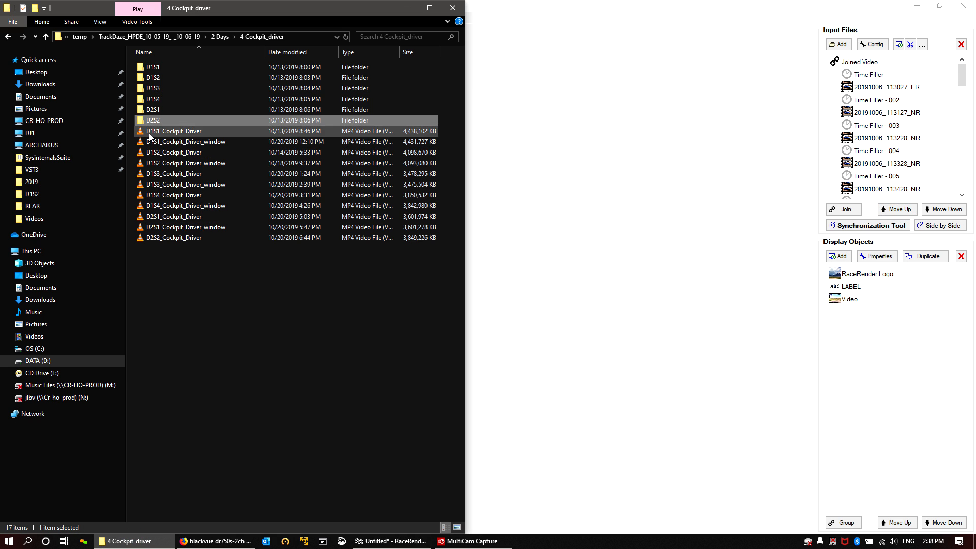
{"action": "double_click", "coordinate": [152, 121]}
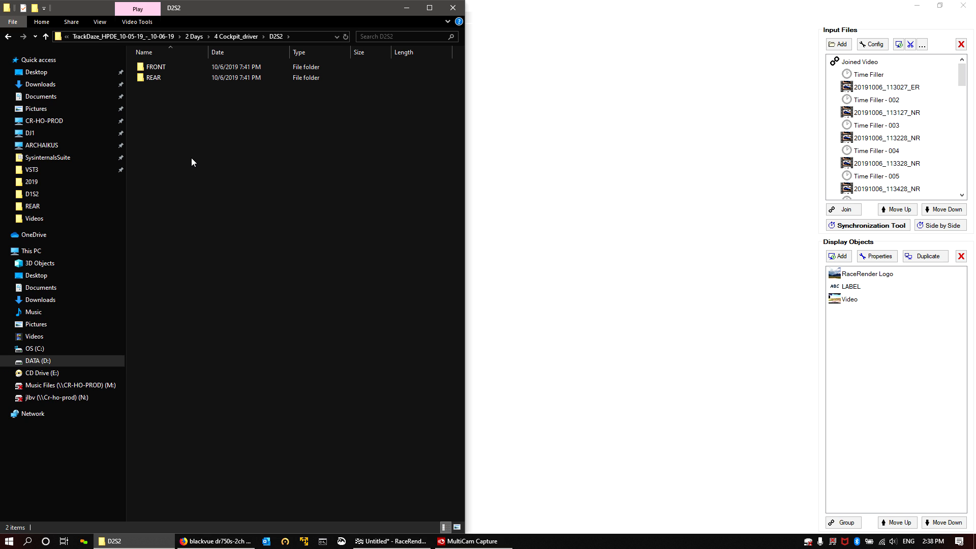
{"action": "double_click", "coordinate": [149, 79]}
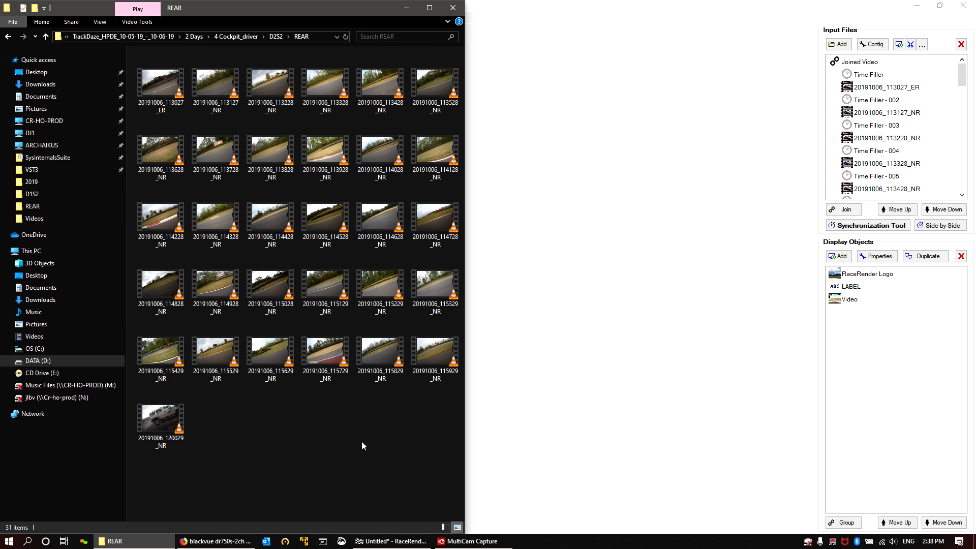
{"action": "left_click", "coordinate": [444, 528]}
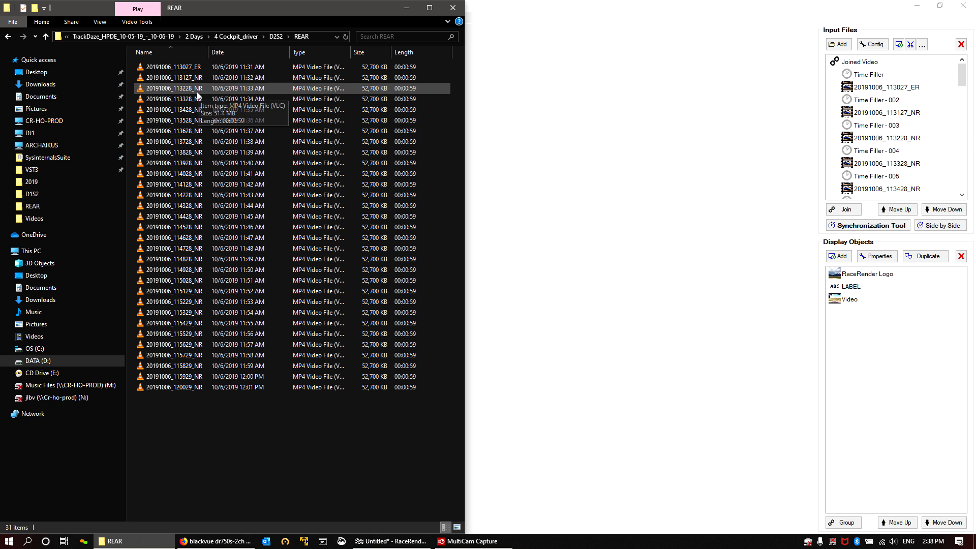
List the D2S2 FRONT clips with details to check their lengths, and return to the 4 Cockpit_driver folder.
{"action": "left_click", "coordinate": [283, 38]}
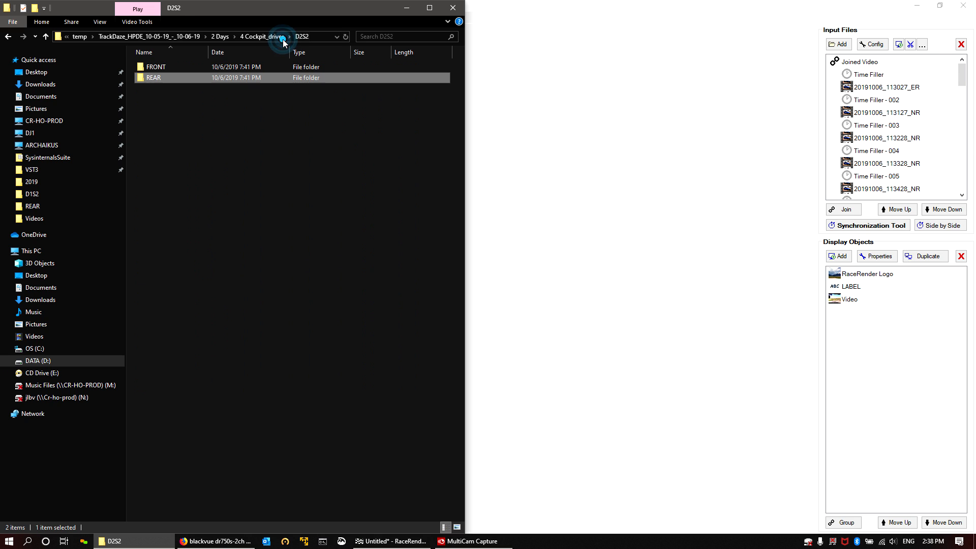
{"action": "double_click", "coordinate": [167, 69]}
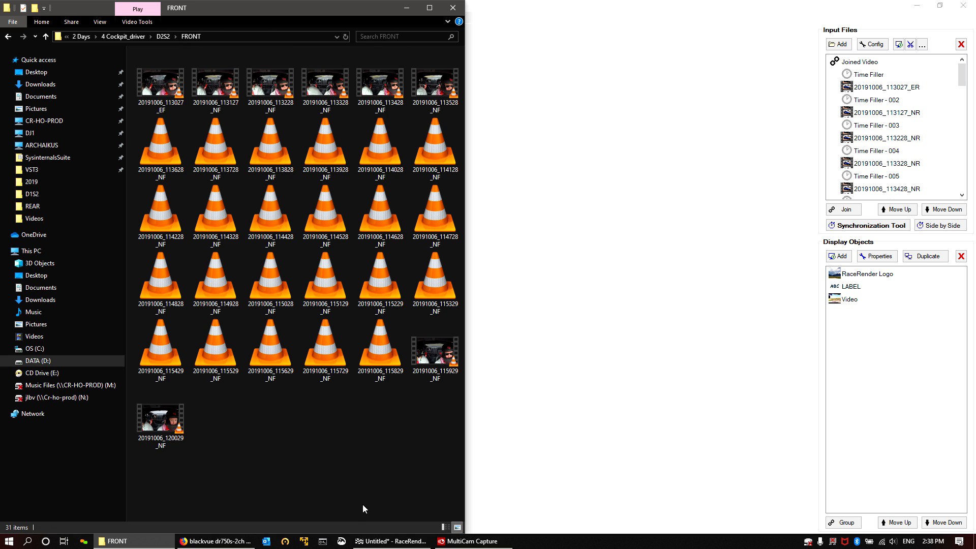
{"action": "left_click", "coordinate": [444, 527]}
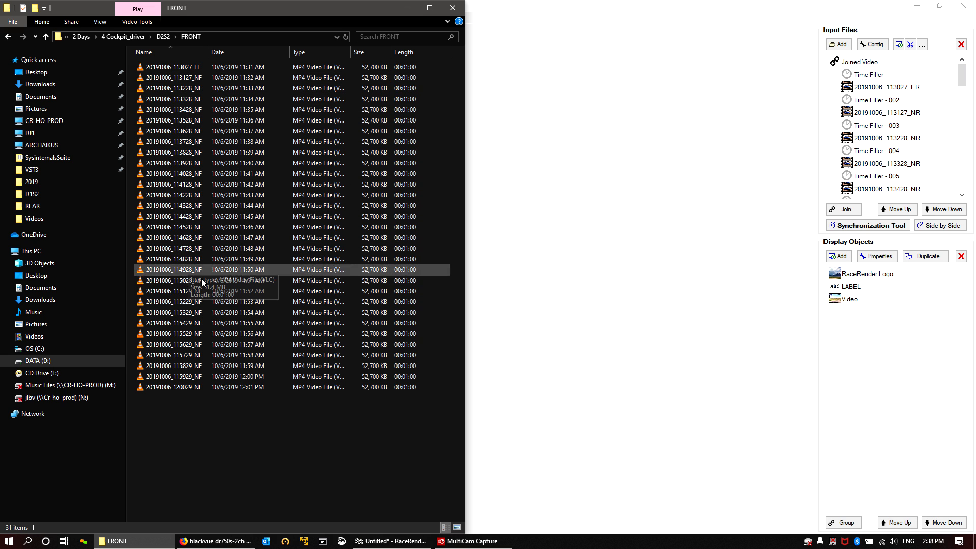
{"action": "left_click", "coordinate": [163, 37]}
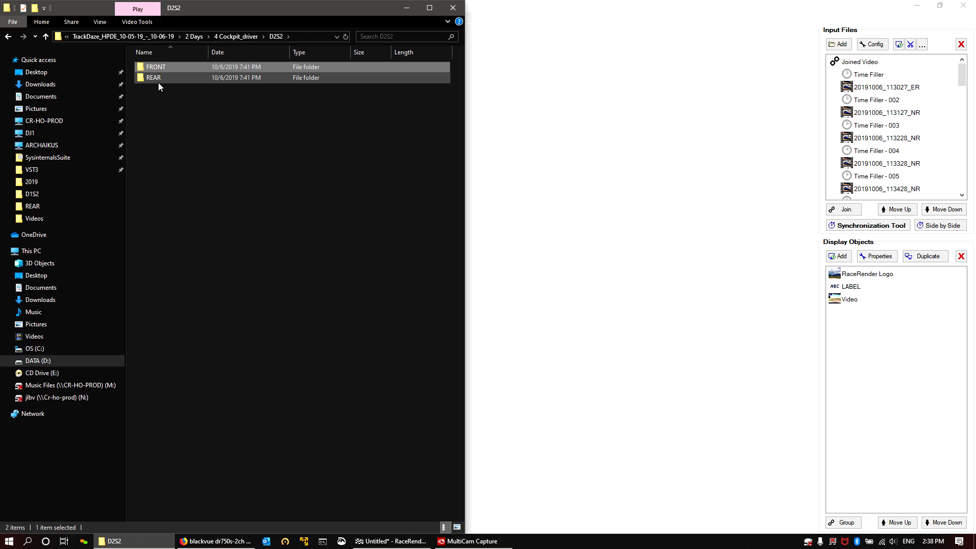
{"action": "left_click", "coordinate": [159, 80]}
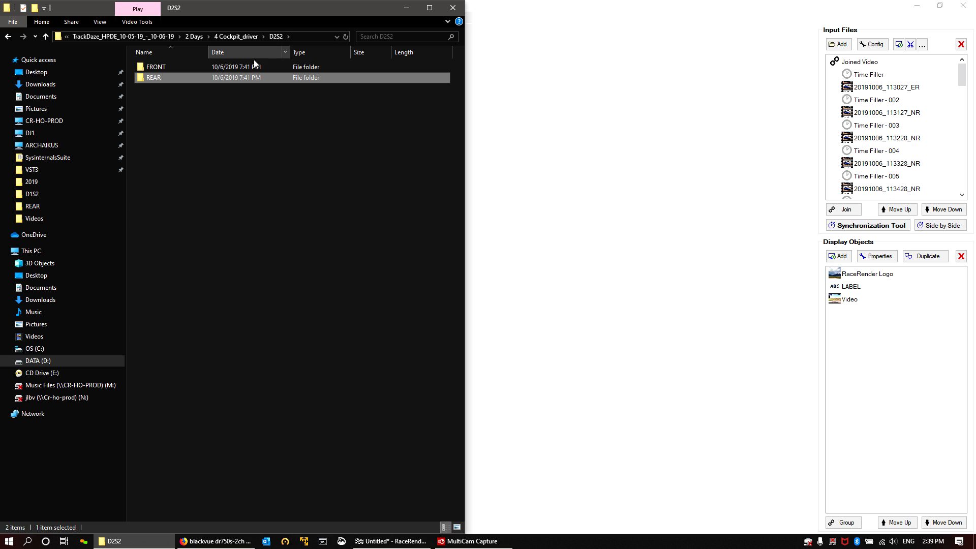
{"action": "mouse_move", "coordinate": [148, 77]}
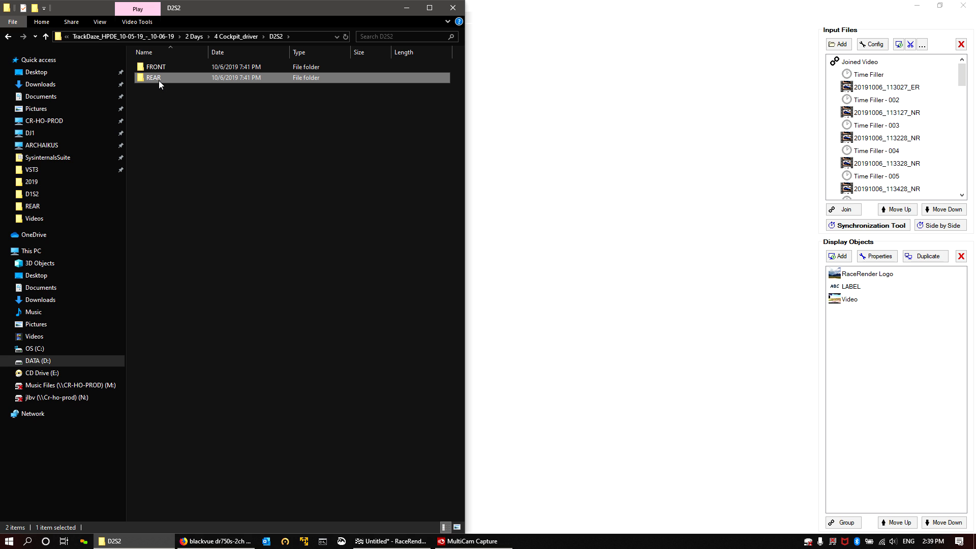
{"action": "left_click", "coordinate": [247, 38]}
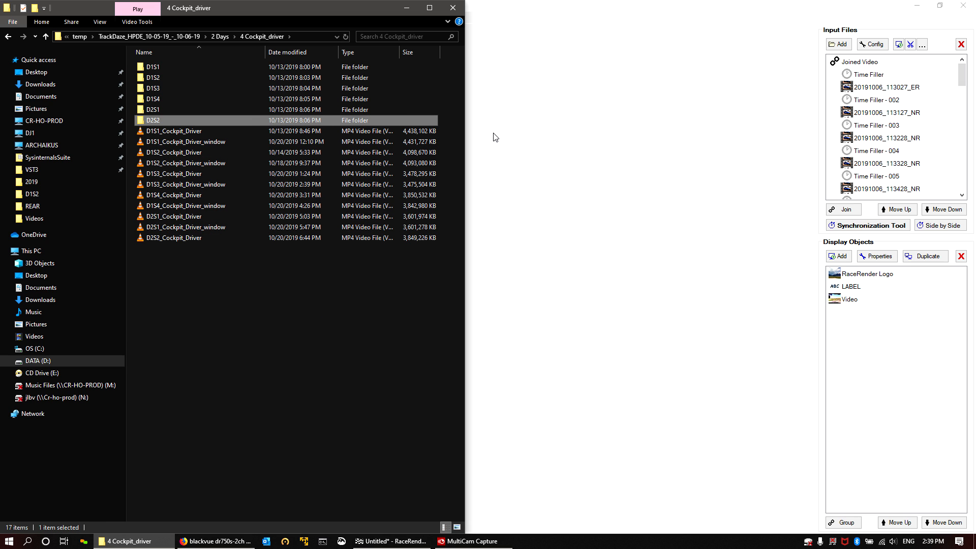
Switch back to RaceRender and move Time Filler - 027 through 030 down below clip 20191006_115529_NR.
{"action": "left_click", "coordinate": [580, 57]}
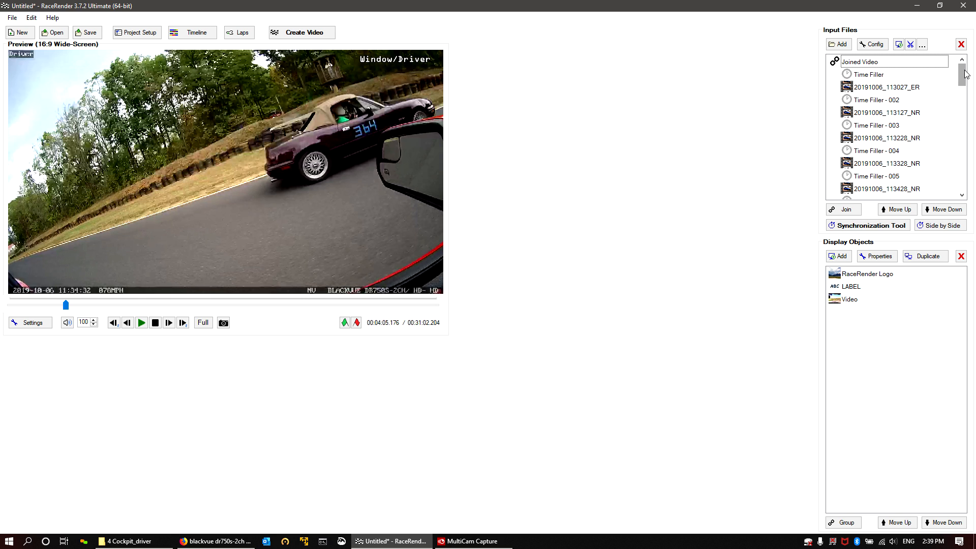
{"action": "left_click_drag", "start_coordinate": [964, 74], "coordinate": [968, 168]}
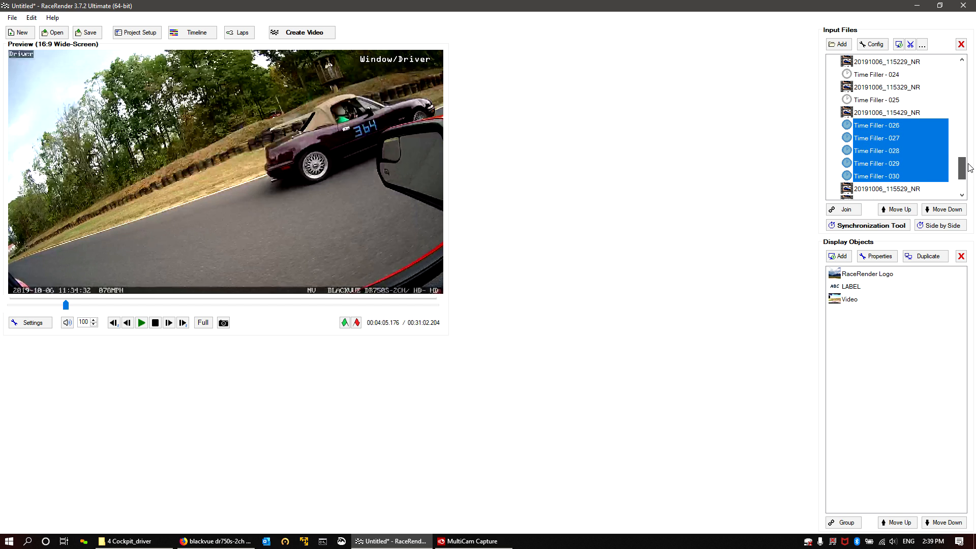
{"action": "left_click", "coordinate": [882, 138]}
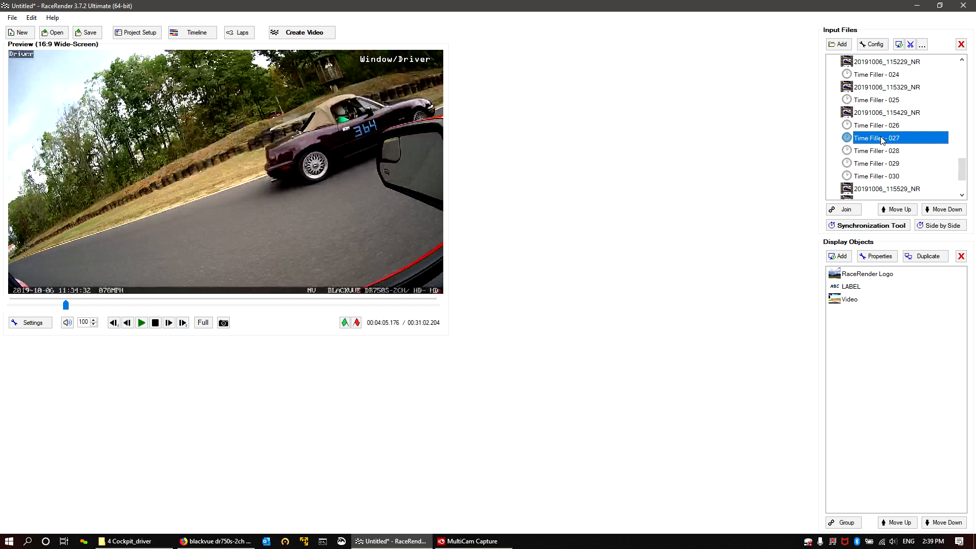
{"action": "left_click", "coordinate": [872, 178], "text": "shift"}
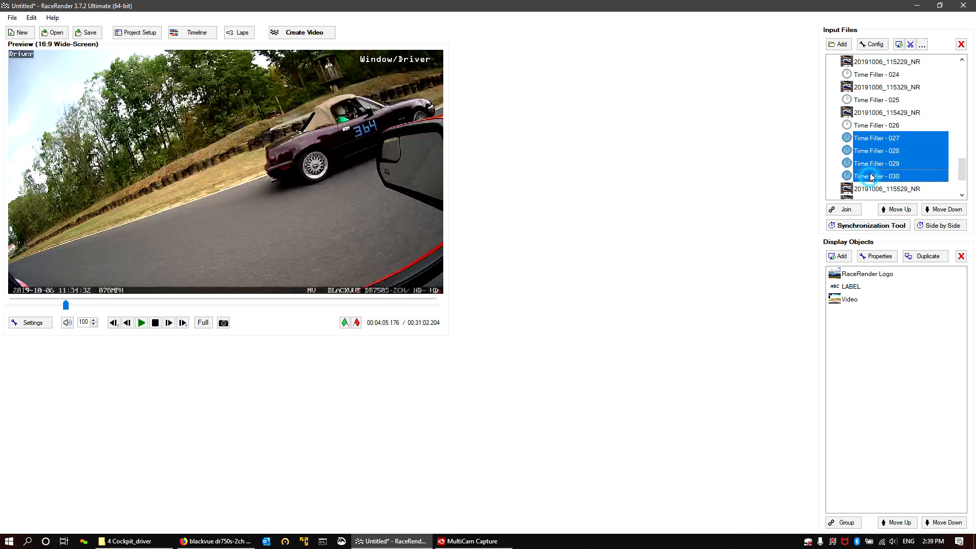
{"action": "left_click", "coordinate": [943, 209]}
{"action": "scroll", "coordinate": [931, 120], "scroll_direction": "down", "scroll_amount": 15}
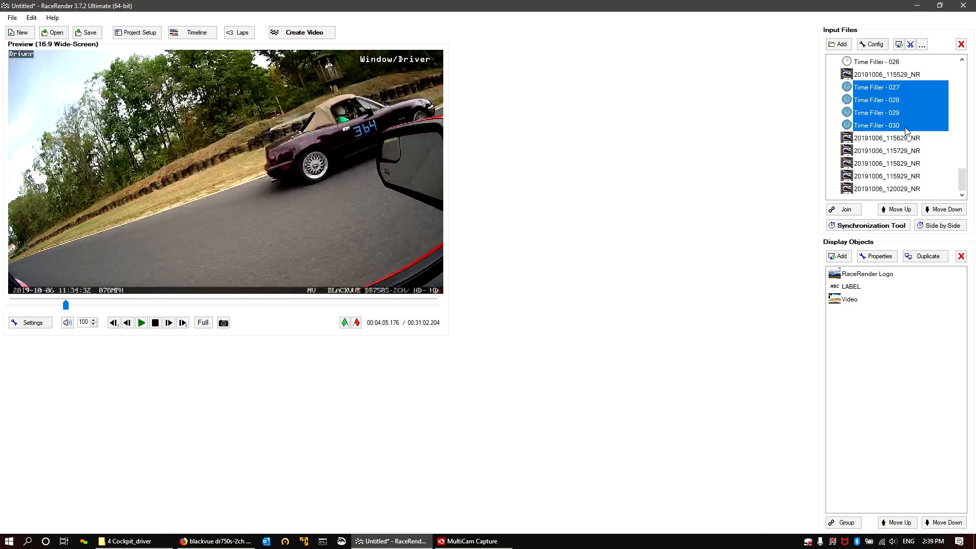
Move Time Filler - 028 through 030 down below clip 20191006_115629_NR.
{"action": "left_click", "coordinate": [897, 102]}
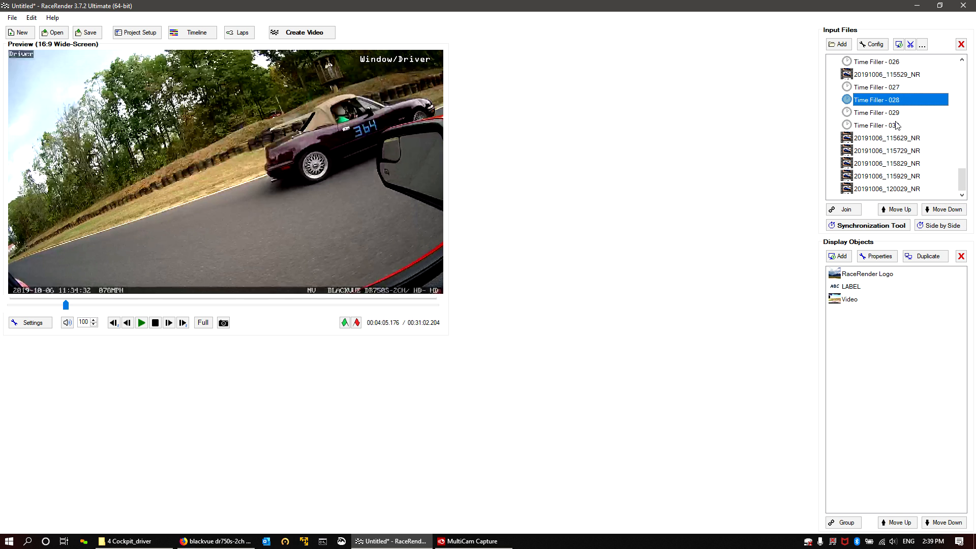
{"action": "left_click", "coordinate": [893, 127], "text": "shift"}
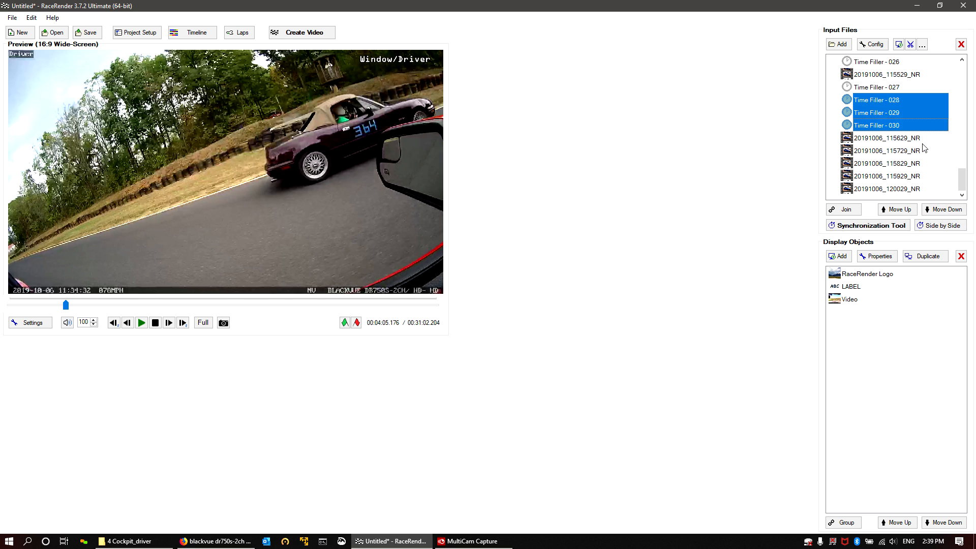
{"action": "left_click", "coordinate": [937, 210]}
{"action": "scroll", "coordinate": [912, 153], "scroll_direction": "down", "scroll_amount": 15}
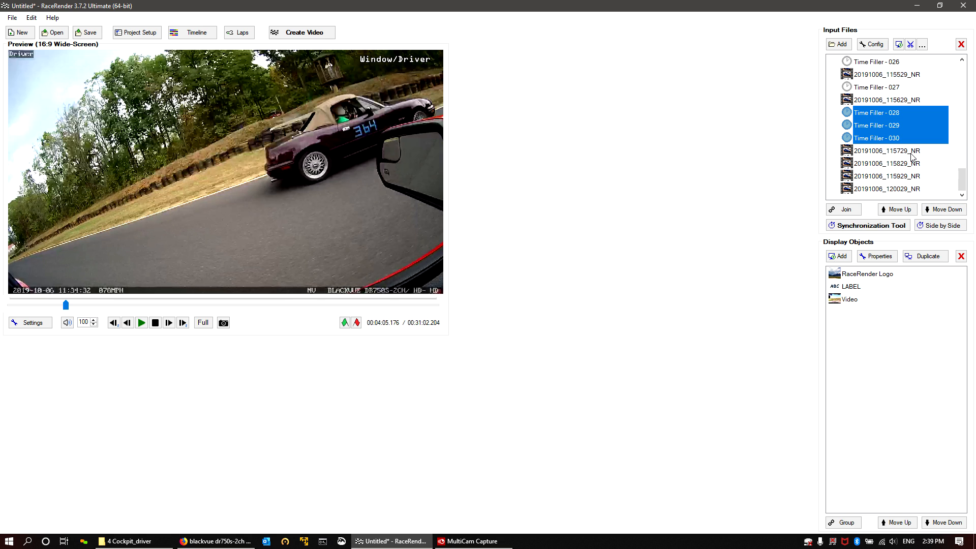
Move Time Filler - 029 and 030 down below clip 20191006_115729_NR, and Time Filler - 030 further below clip 20191006_115829_NR.
{"action": "left_click", "coordinate": [884, 127]}
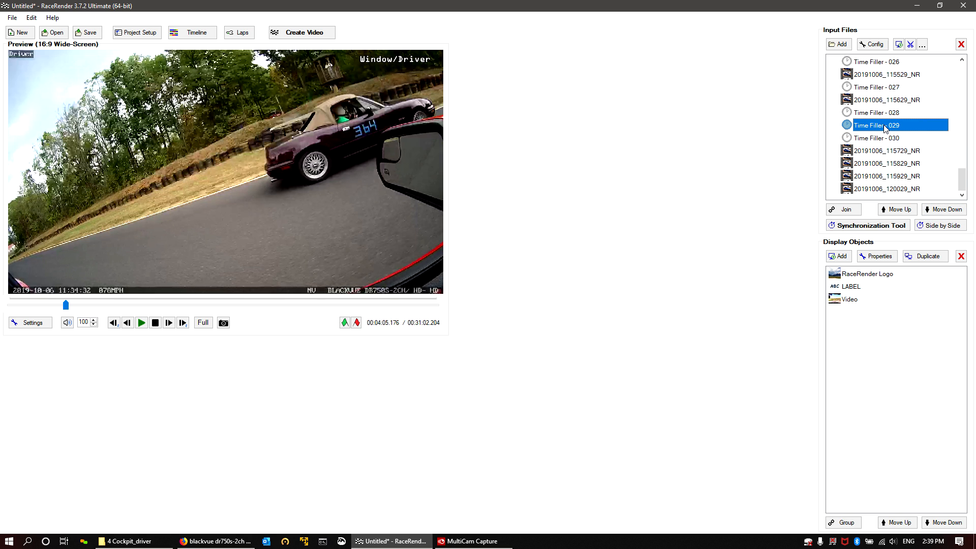
{"action": "left_click", "coordinate": [889, 138], "text": "shift"}
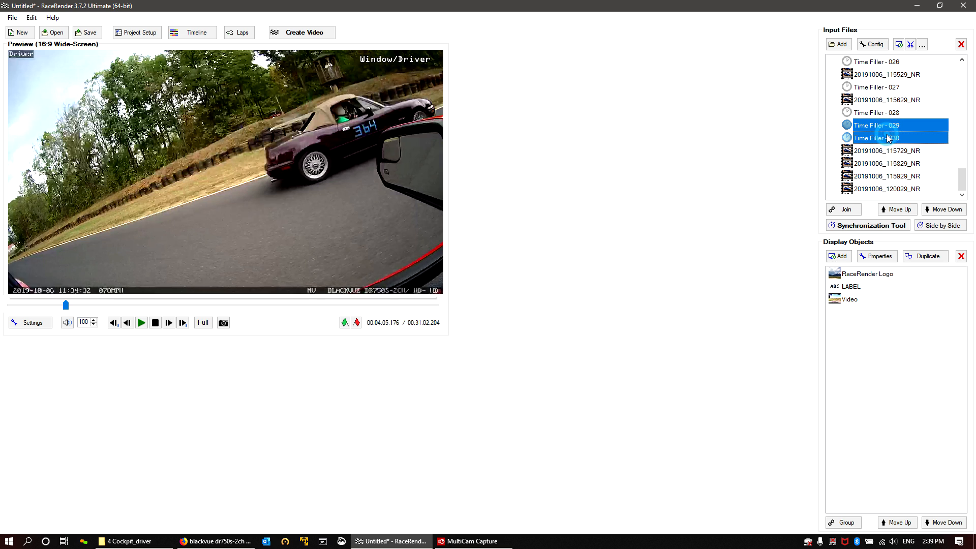
{"action": "left_click", "coordinate": [943, 209]}
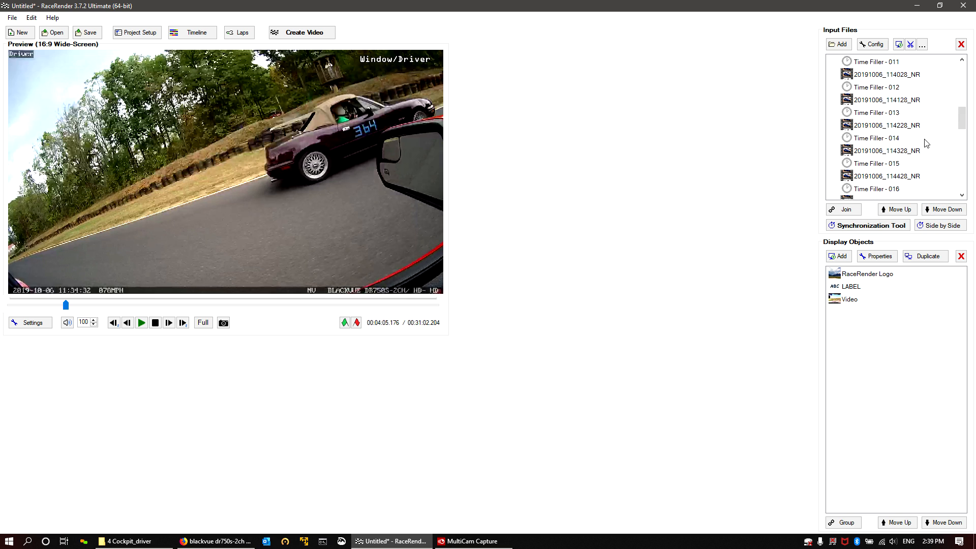
{"action": "left_click", "coordinate": [876, 150]}
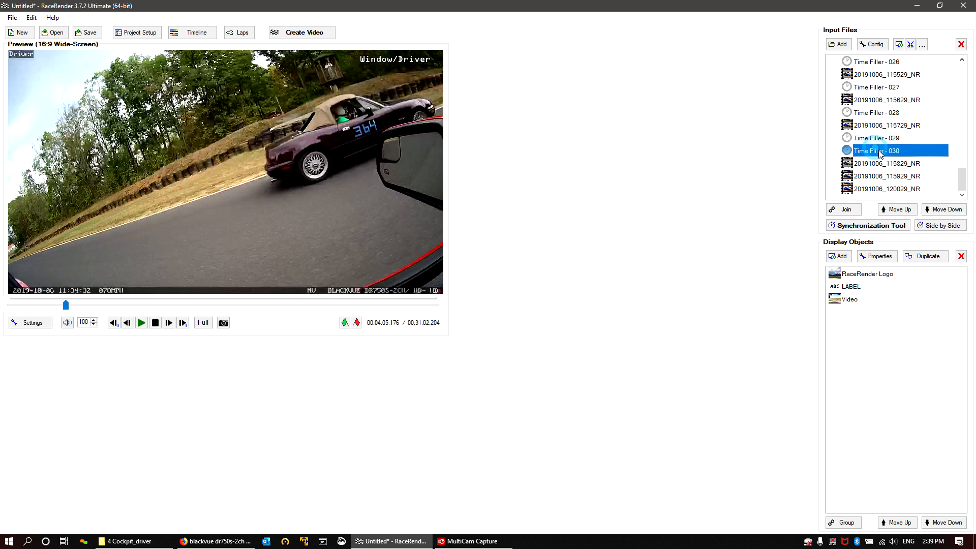
{"action": "left_click", "coordinate": [939, 210]}
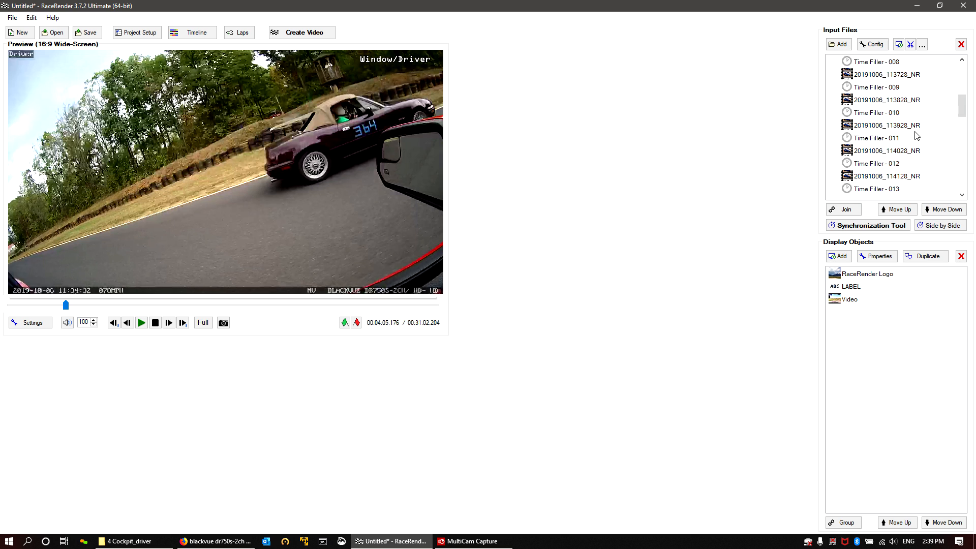
Duplicate Time Filler - 030 and move the copy up so it sits above clip 20191006_120029_NR.
{"action": "scroll", "coordinate": [898, 128], "scroll_direction": "up", "scroll_amount": 16}
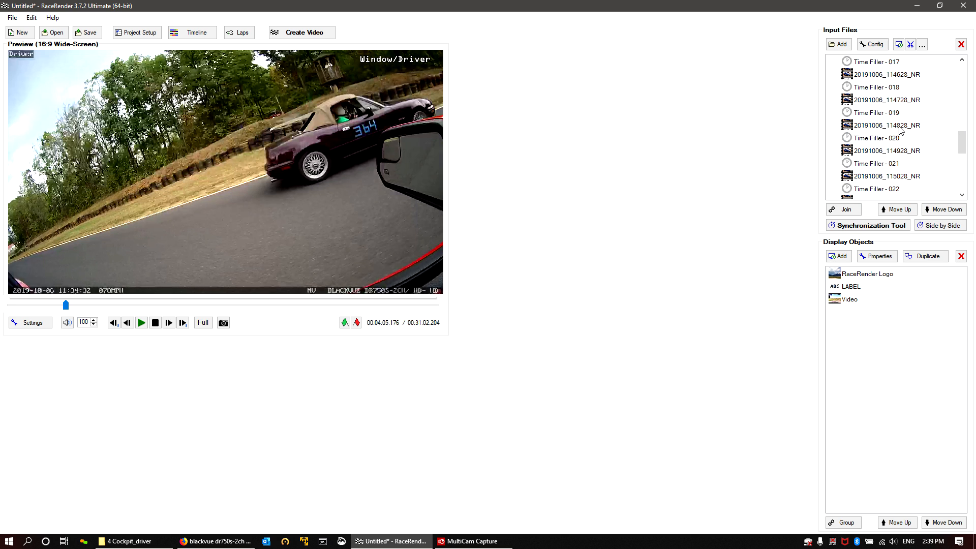
{"action": "scroll", "coordinate": [893, 130], "scroll_direction": "down", "scroll_amount": 16}
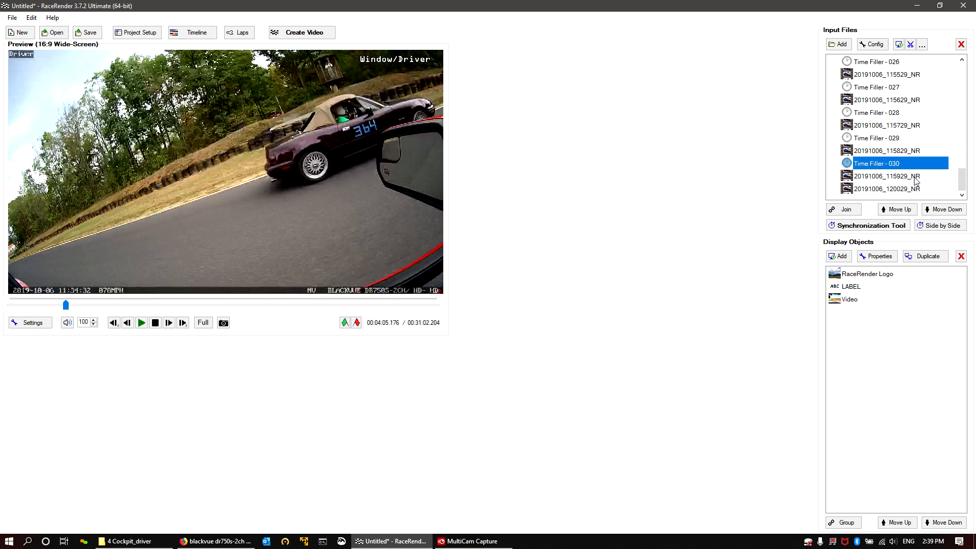
{"action": "right_click", "coordinate": [884, 163]}
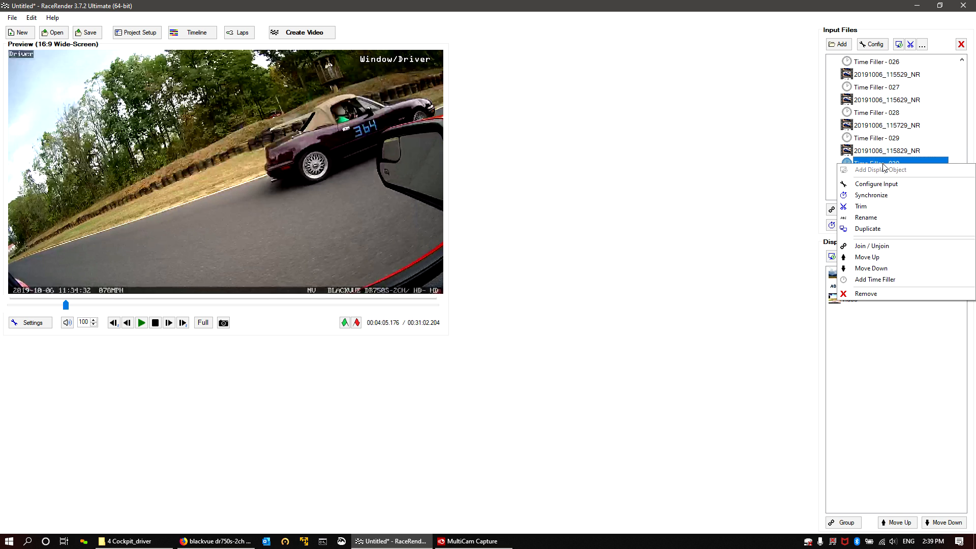
{"action": "left_click", "coordinate": [881, 229]}
{"action": "scroll", "coordinate": [900, 178], "scroll_direction": "down", "scroll_amount": 18}
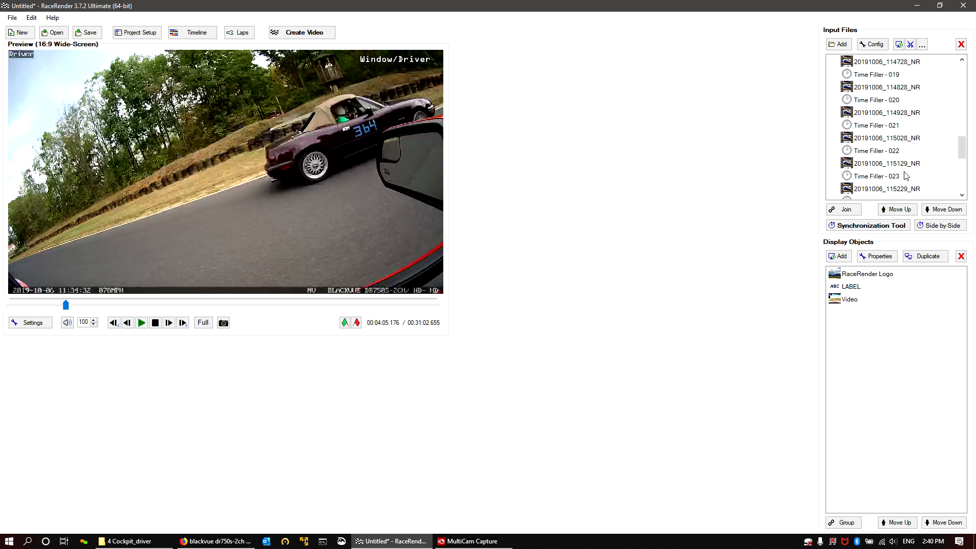
{"action": "left_click", "coordinate": [885, 191]}
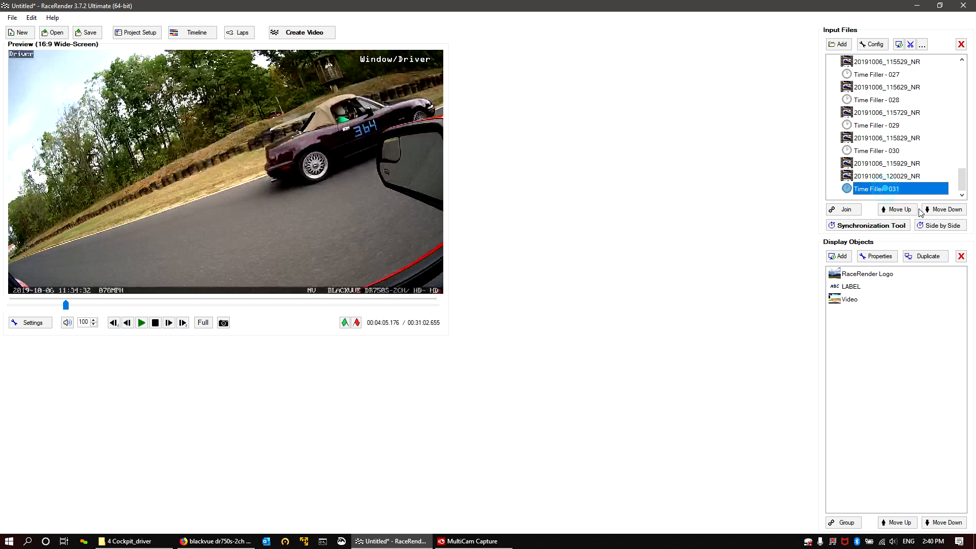
{"action": "left_click", "coordinate": [921, 209]}
{"action": "scroll", "coordinate": [924, 133], "scroll_direction": "down", "scroll_amount": 15}
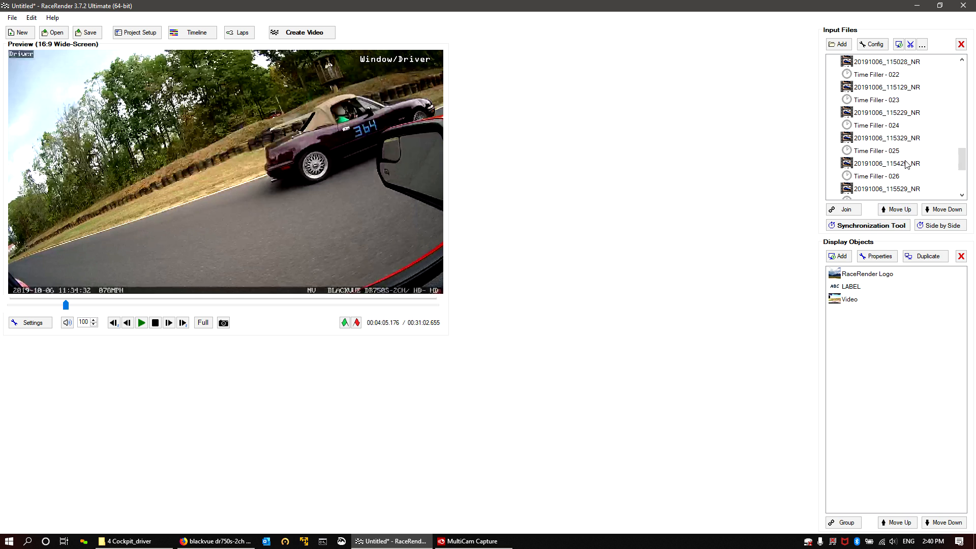
{"action": "left_click", "coordinate": [907, 176]}
{"action": "scroll", "coordinate": [902, 109], "scroll_direction": "up", "scroll_amount": 15}
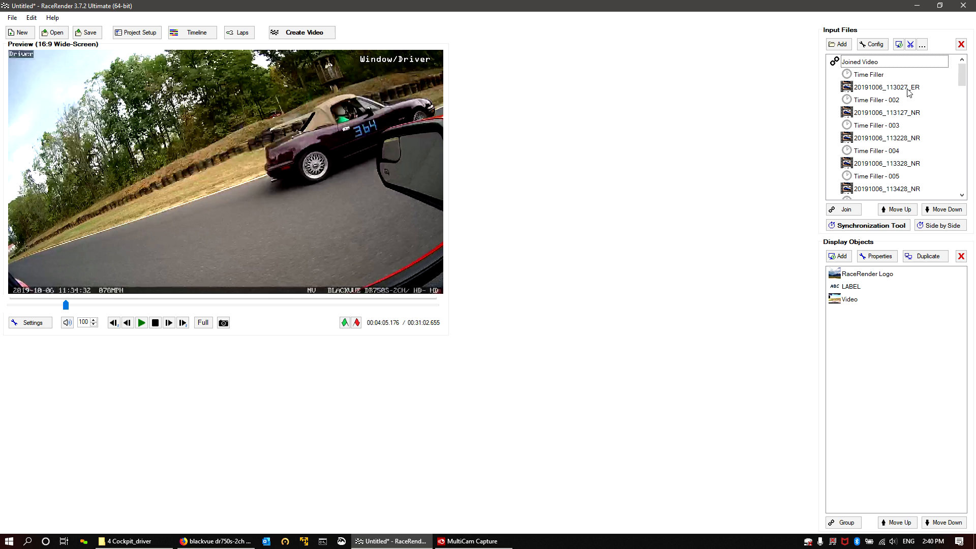
Switch to File Explorer and compare the clip lengths in the D2S2 FRONT and REAR folders.
{"action": "left_click", "coordinate": [131, 542]}
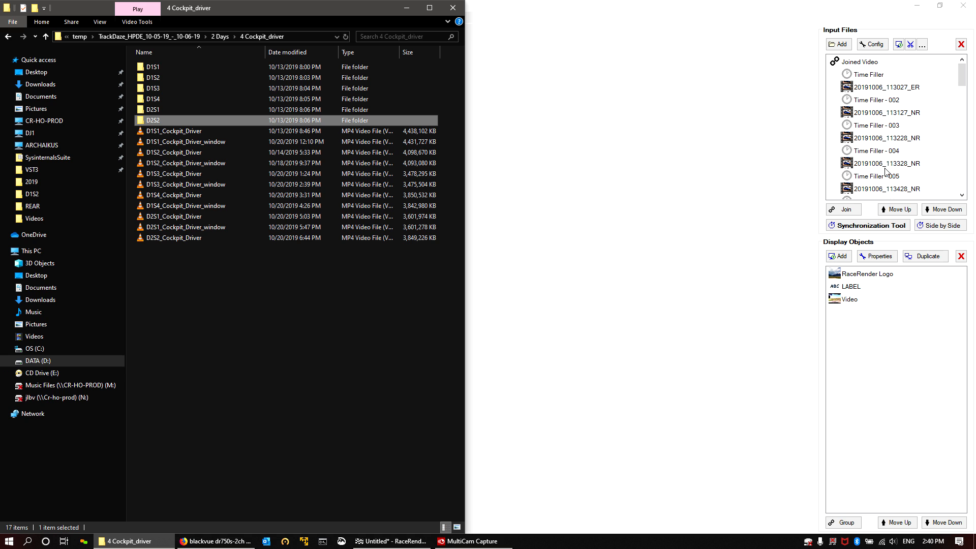
{"action": "double_click", "coordinate": [149, 124]}
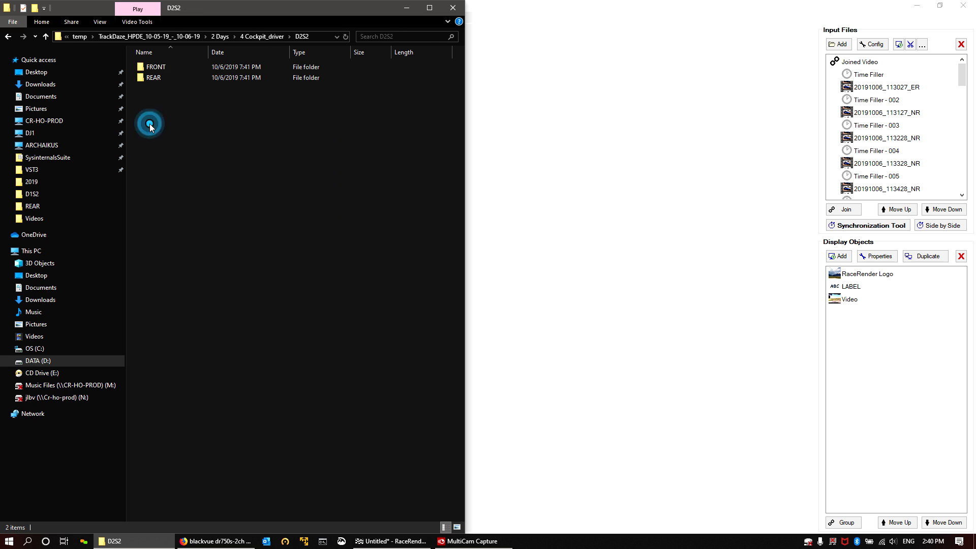
{"action": "double_click", "coordinate": [154, 70]}
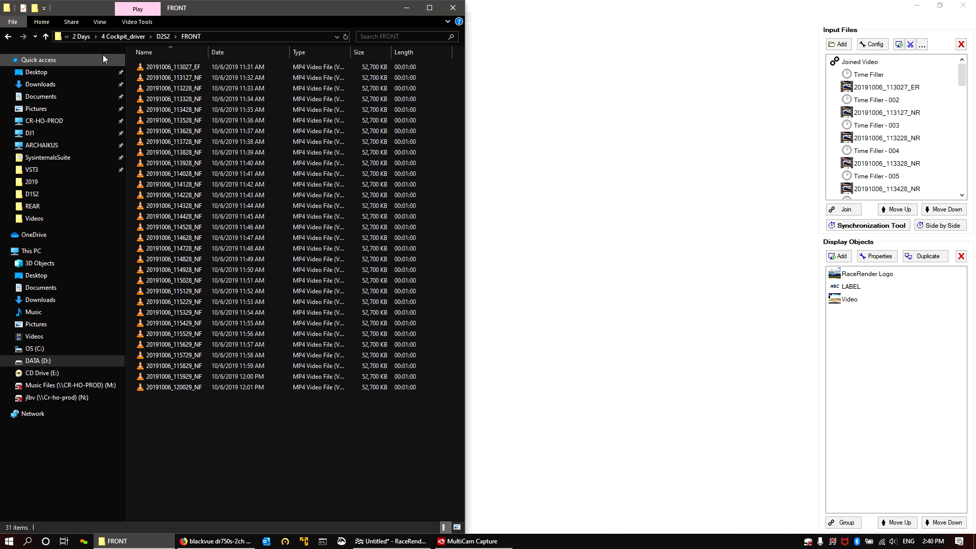
{"action": "left_click", "coordinate": [13, 38]}
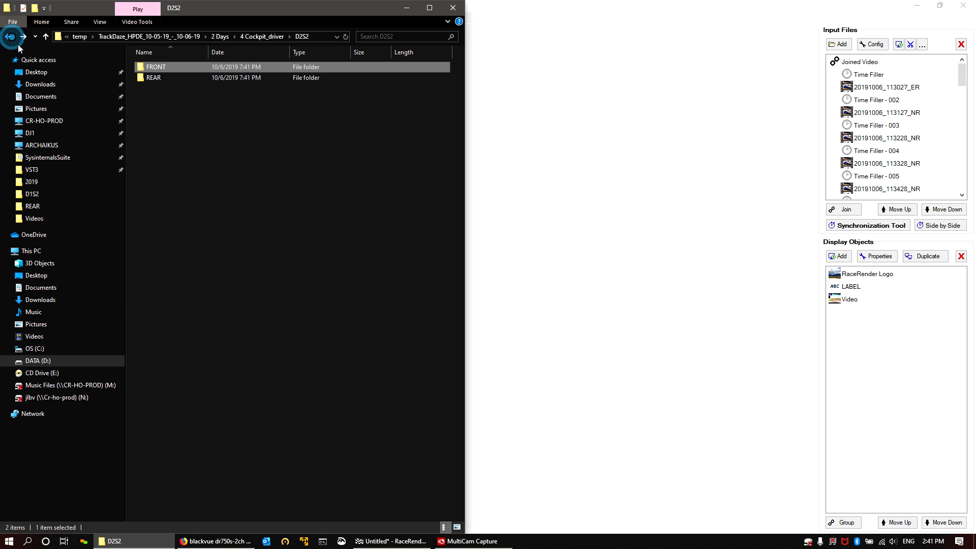
{"action": "double_click", "coordinate": [163, 76]}
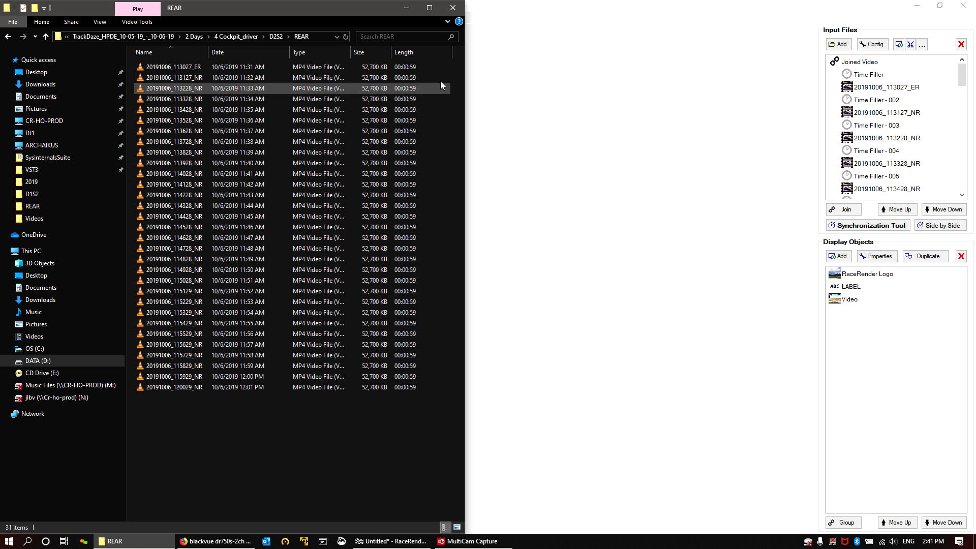
{"action": "left_click", "coordinate": [8, 37]}
{"action": "double_click", "coordinate": [157, 69]}
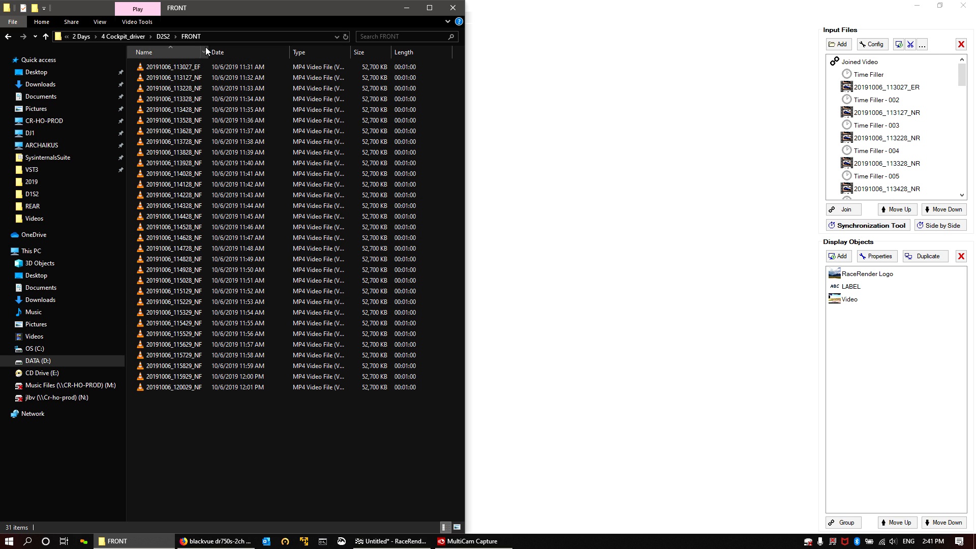
{"action": "left_click", "coordinate": [163, 36]}
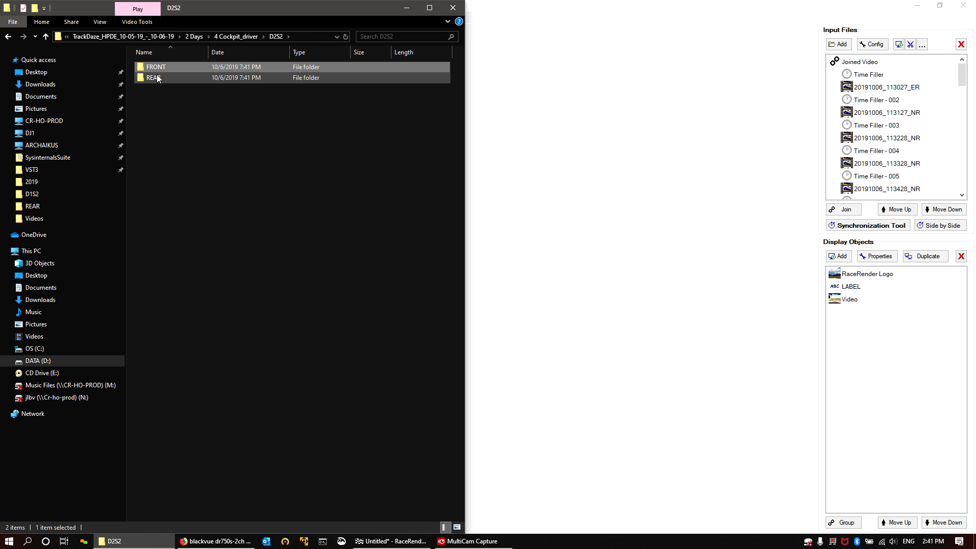
{"action": "left_click", "coordinate": [157, 78]}
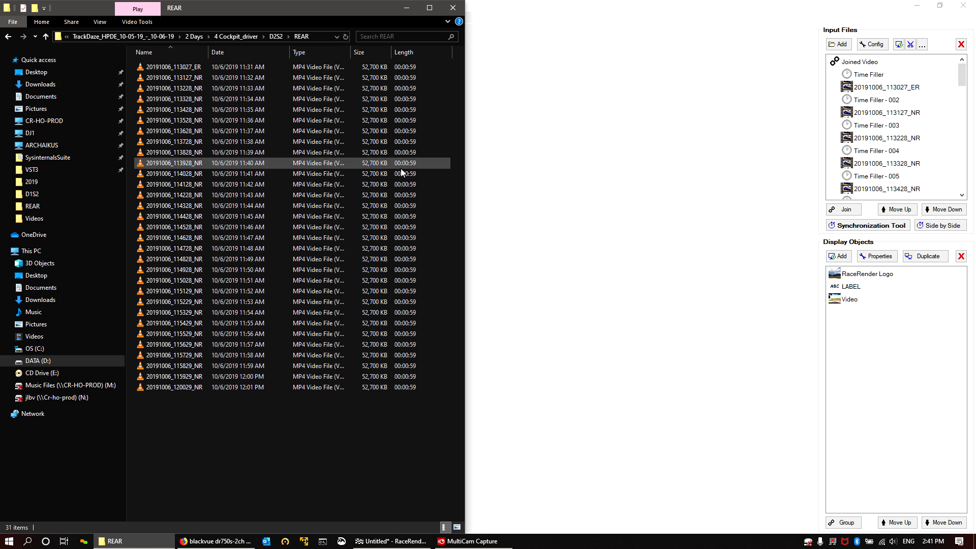
Select the first Time Filler in RaceRender, return to the REAR folder listing and widen its Type column.
{"action": "left_click", "coordinate": [870, 76]}
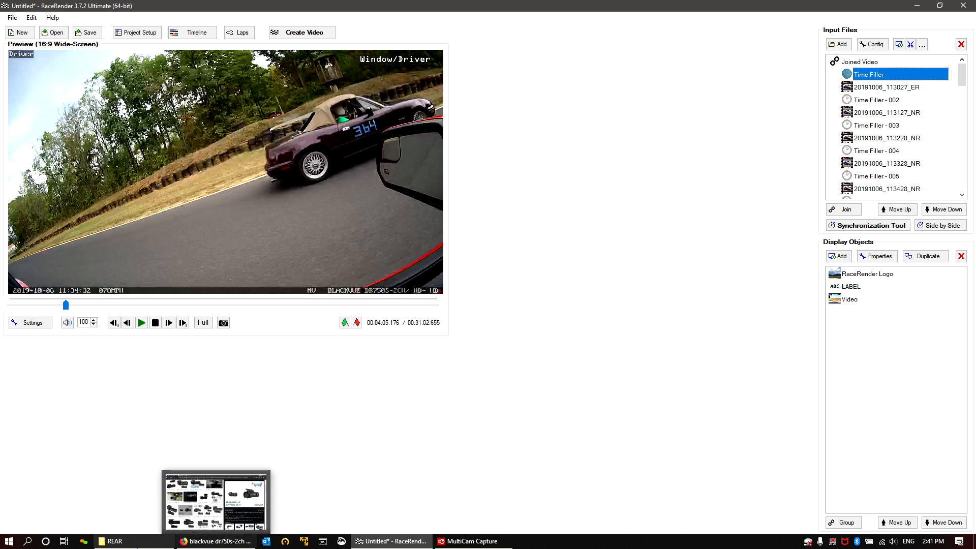
{"action": "left_click", "coordinate": [131, 543]}
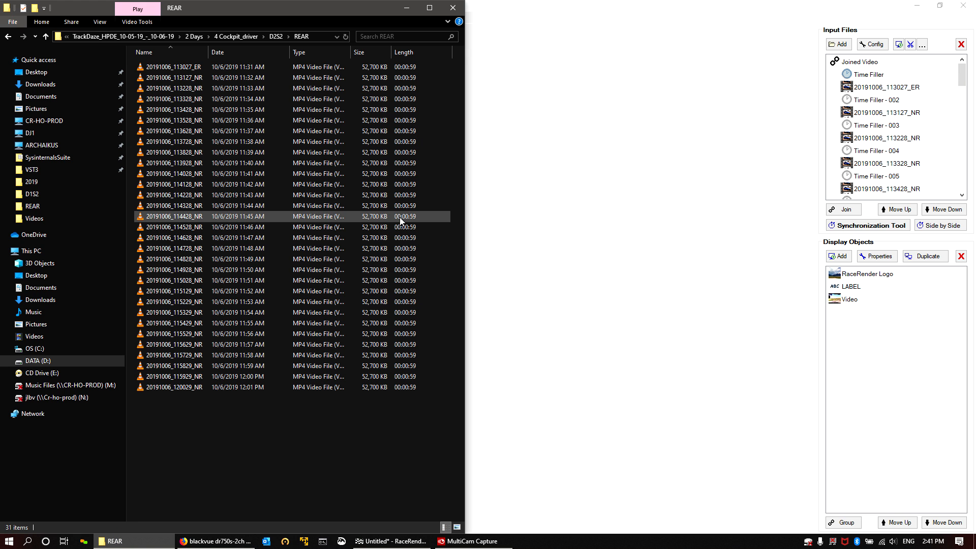
{"action": "left_click_drag", "start_coordinate": [351, 52], "coordinate": [371, 52]}
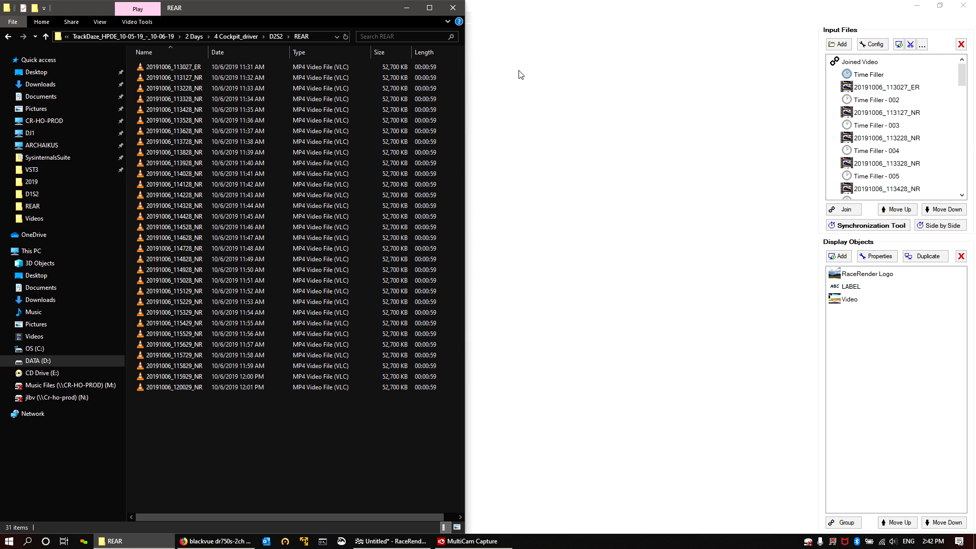
Switch back to RaceRender, check the first Time Filler's length in its trim settings and close them.
{"action": "left_click", "coordinate": [878, 75]}
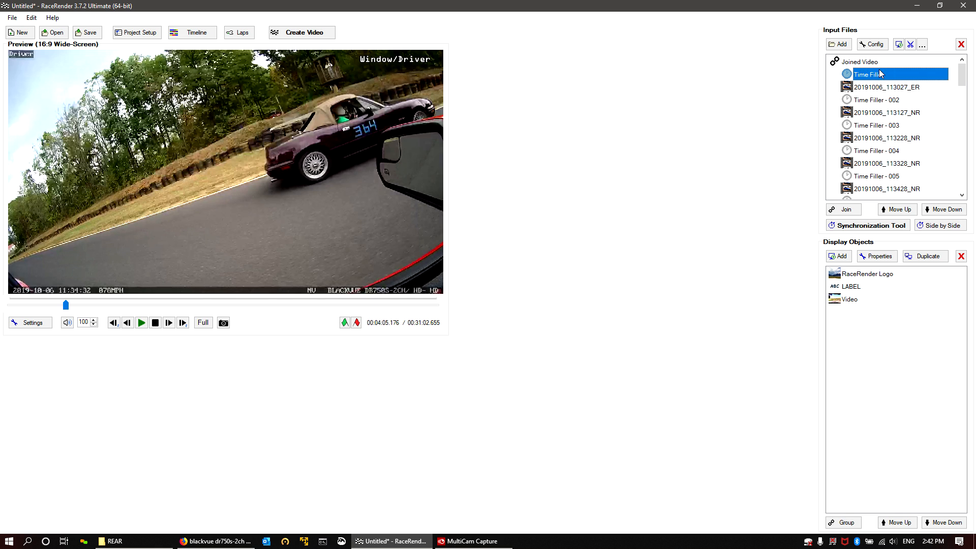
{"action": "left_click", "coordinate": [866, 99]}
{"action": "double_click", "coordinate": [864, 74]}
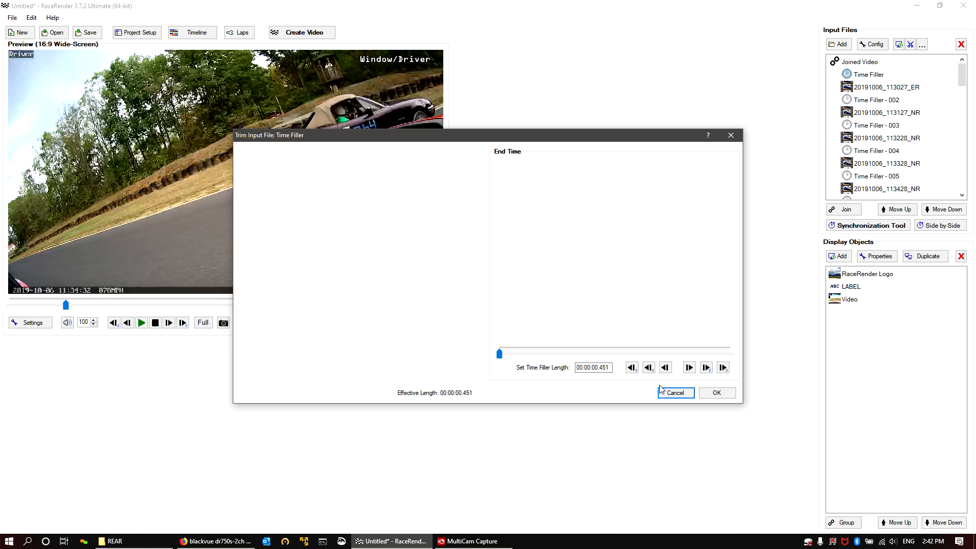
{"action": "left_click", "coordinate": [730, 394]}
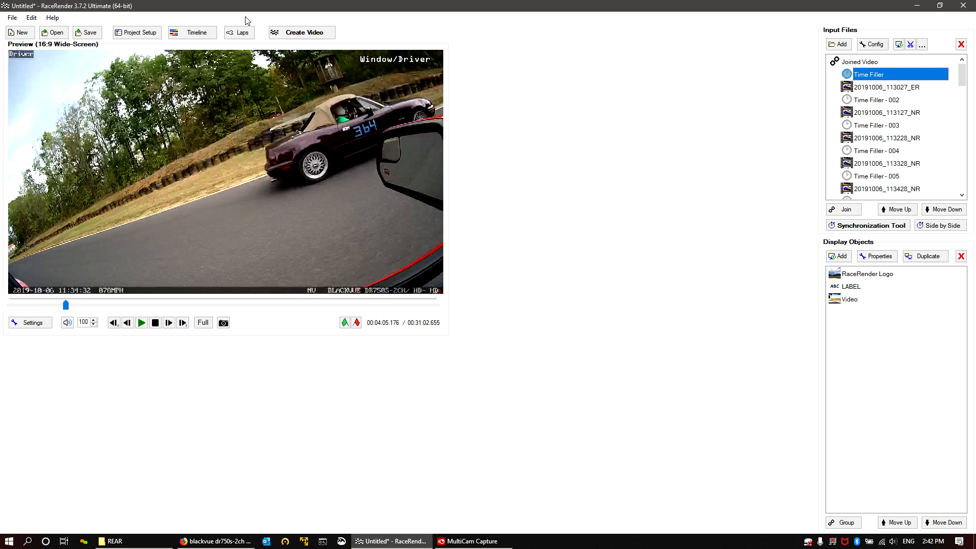
Begin creating the output video without saving the project, using the Internet / Upload: Full High-Def (1080p) profile.
{"action": "left_click", "coordinate": [286, 32]}
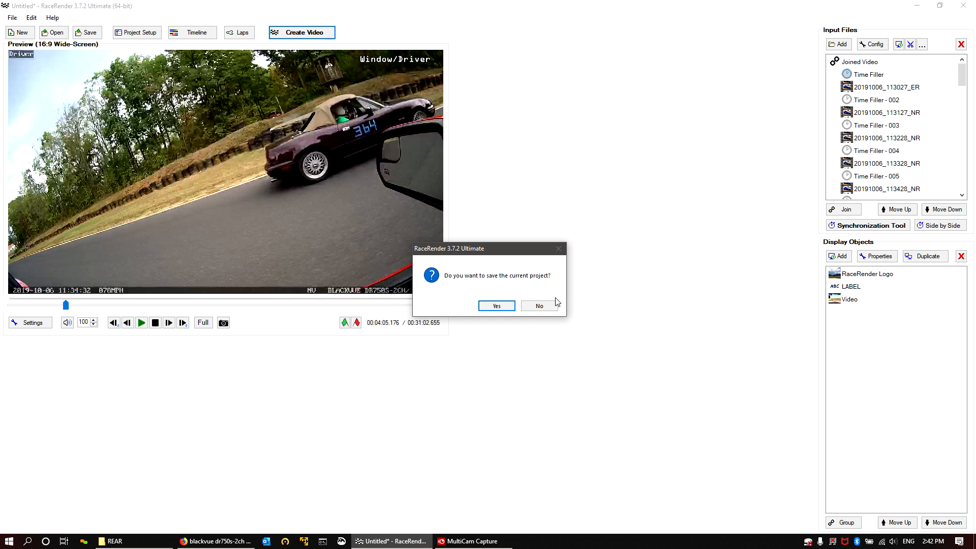
{"action": "left_click", "coordinate": [539, 306]}
{"action": "left_click", "coordinate": [384, 195]}
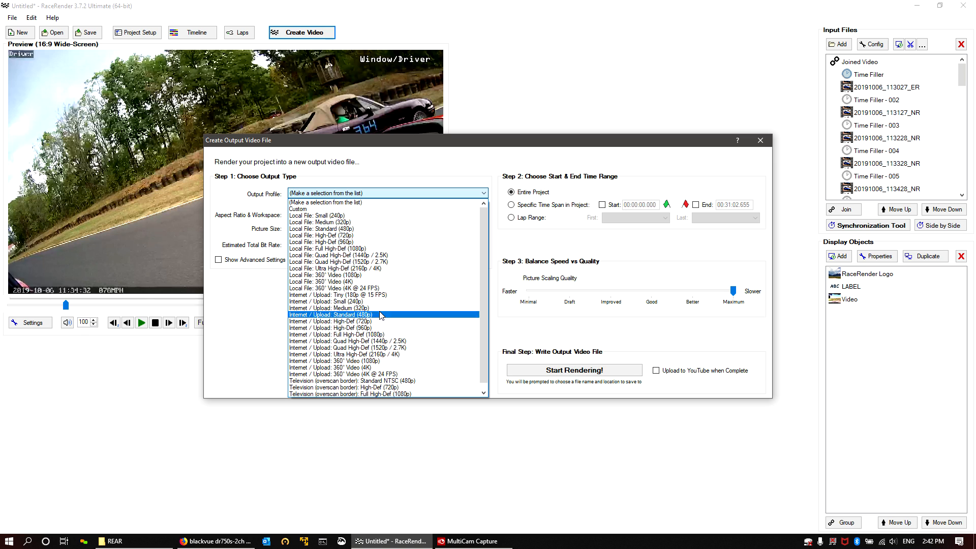
{"action": "left_click", "coordinate": [376, 335]}
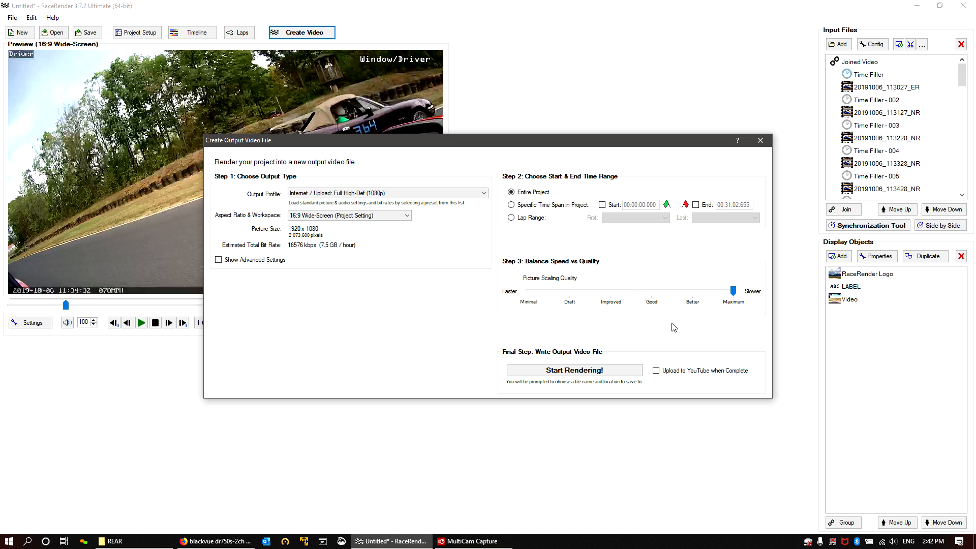
Start rendering the entire project to the 4 Cockpit_driver folder with the file name D2S2_Cockpit_Driver_window.
{"action": "left_click", "coordinate": [569, 369]}
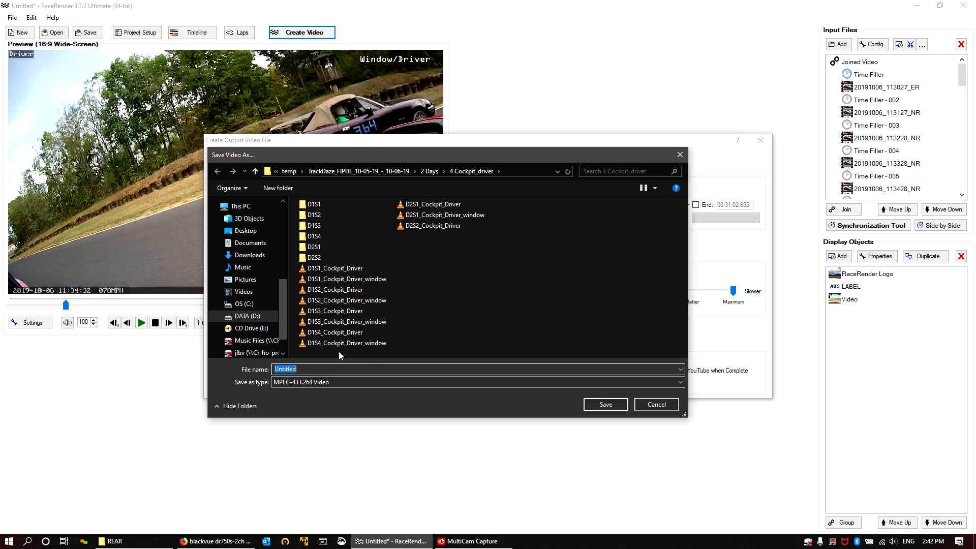
{"action": "left_click", "coordinate": [439, 215]}
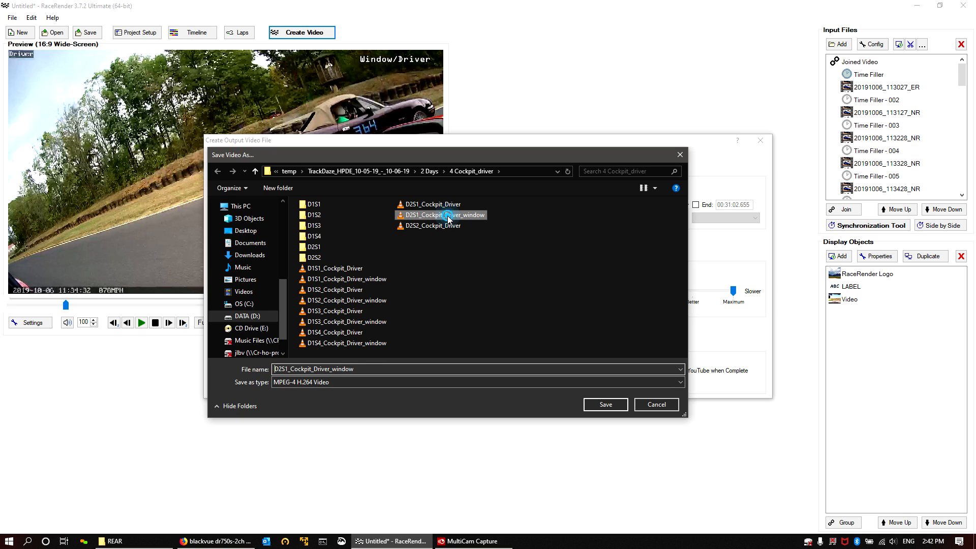
{"action": "double_click", "coordinate": [292, 369]}
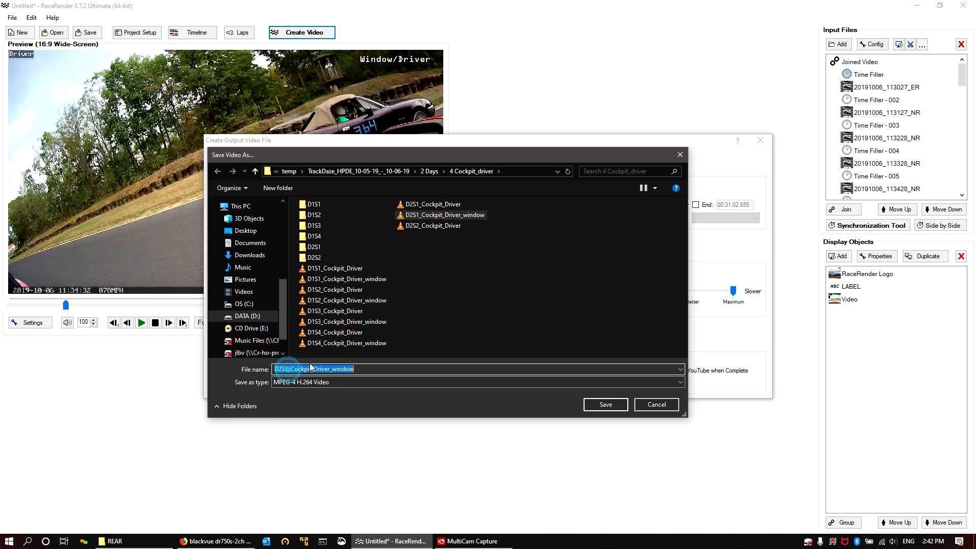
{"action": "left_click", "coordinate": [288, 369]}
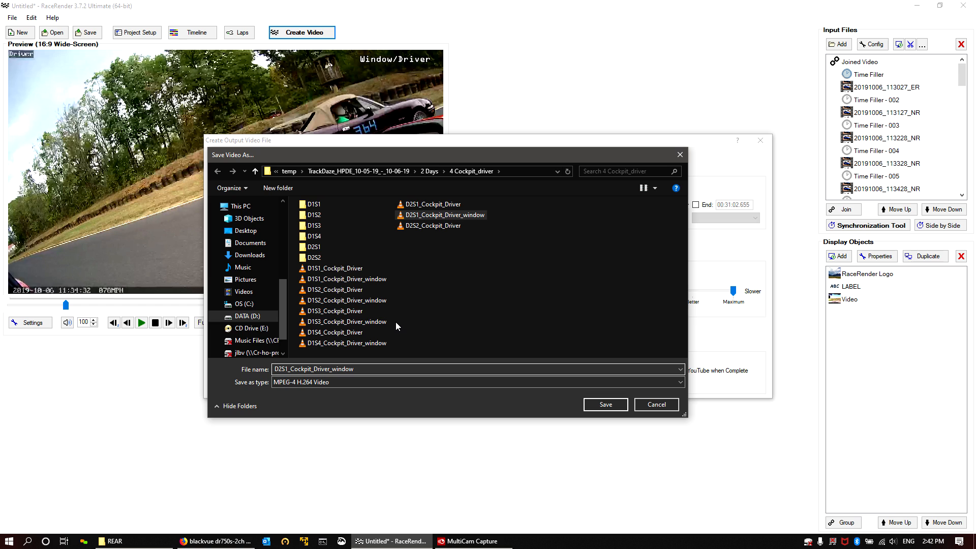
{"action": "key", "text": "BackSpace"}
{"action": "type", "text": "2"}
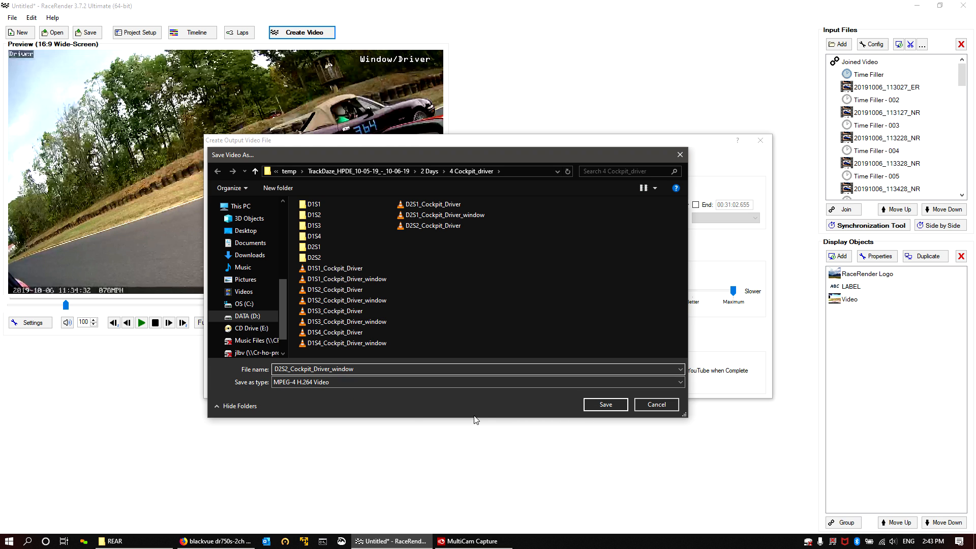
{"action": "left_click", "coordinate": [605, 405]}
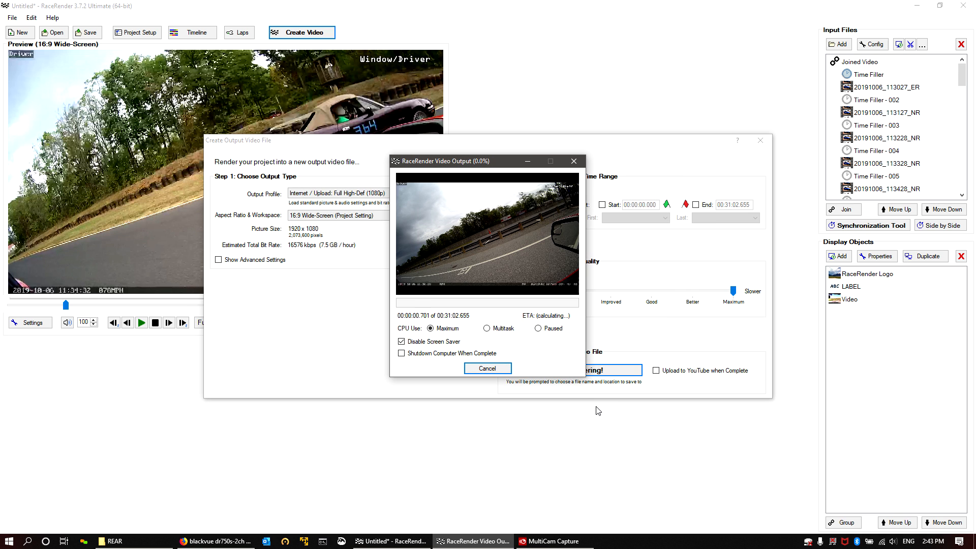